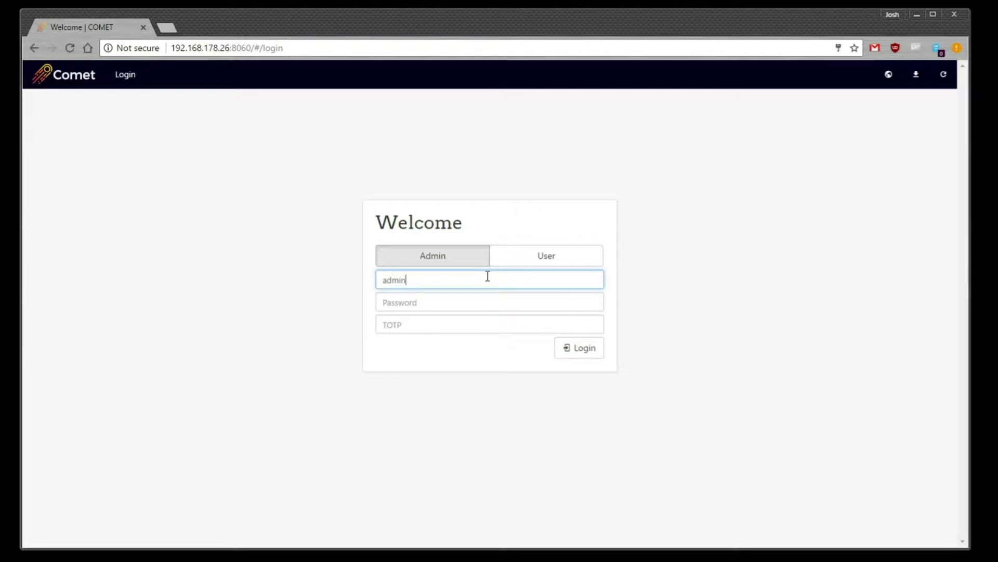
text(min)
Log in to the Comet Backup admin panel with the admin username and password.
key(Return)
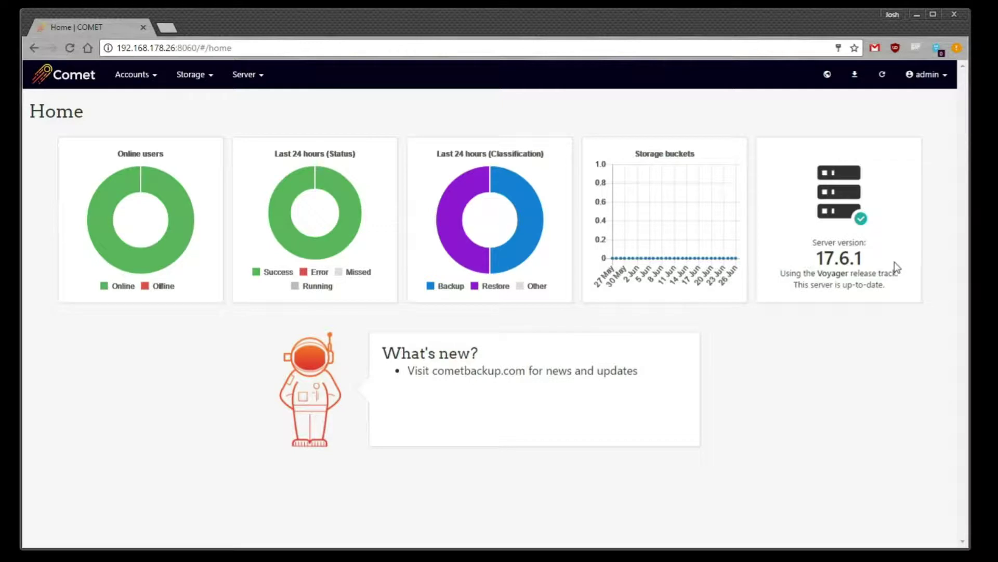
Open the Users list, preview and dismiss the Add user form with no storage vault, then start a Client Bulletin.
click(149, 83)
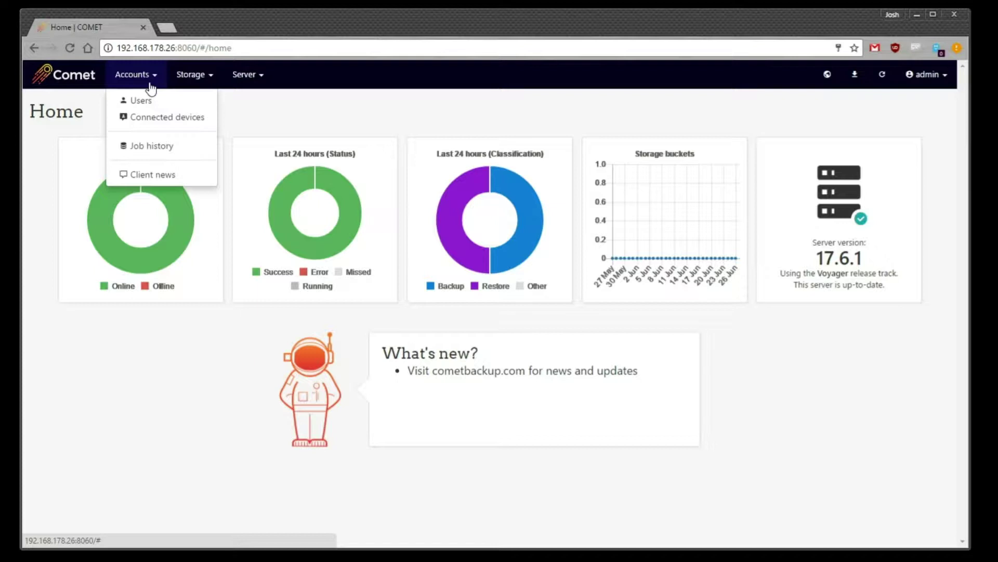
click(154, 101)
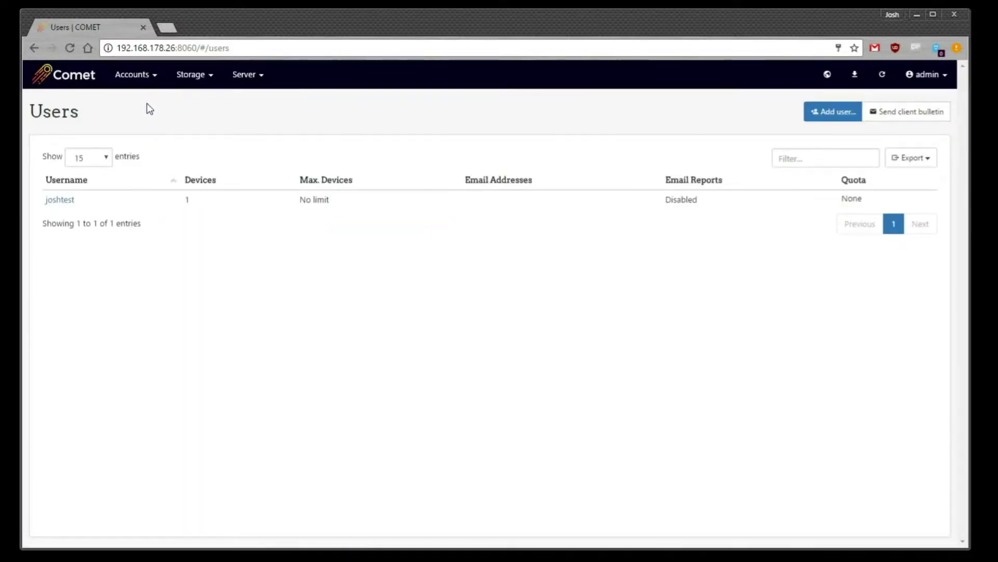
click(838, 124)
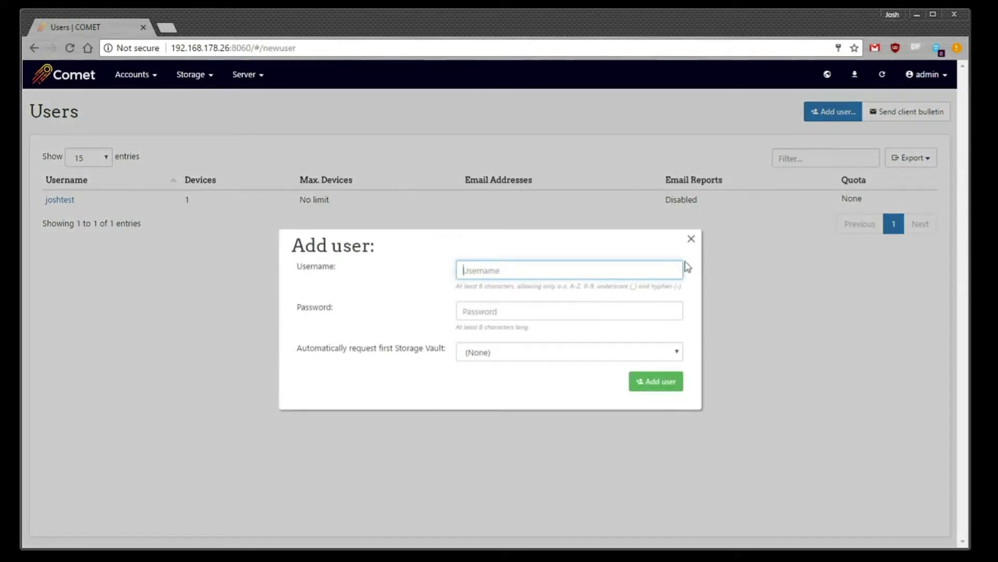
click(659, 352)
click(657, 352)
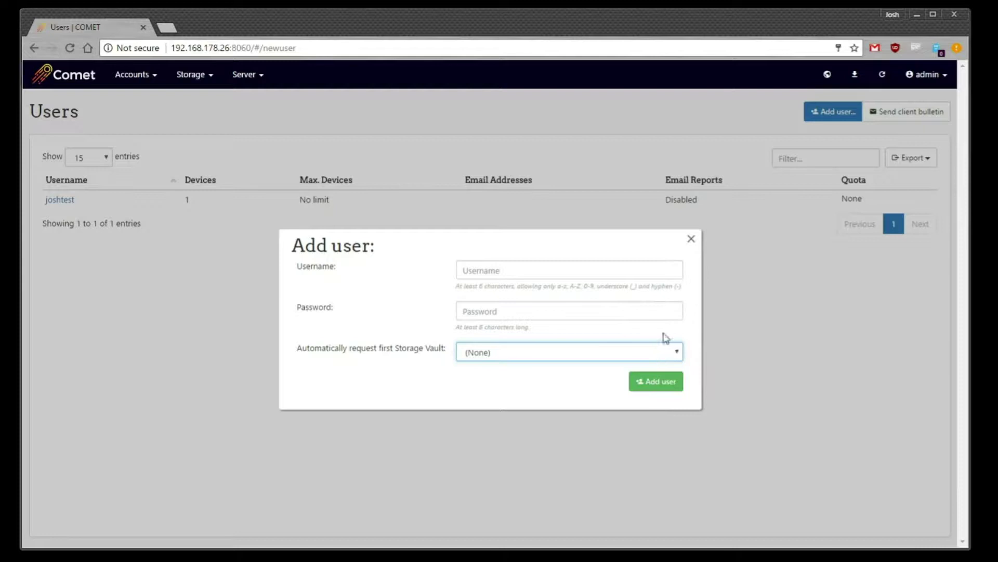
click(692, 240)
click(884, 116)
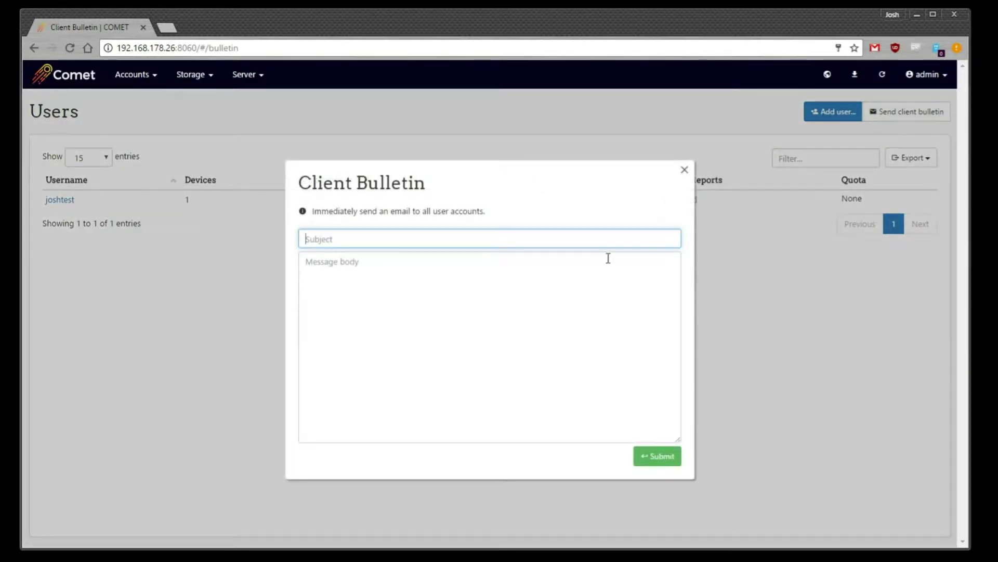
Close the Client Bulletin form with Subject and Message left empty, sending nothing.
drag(359, 216, 423, 210)
click(424, 211)
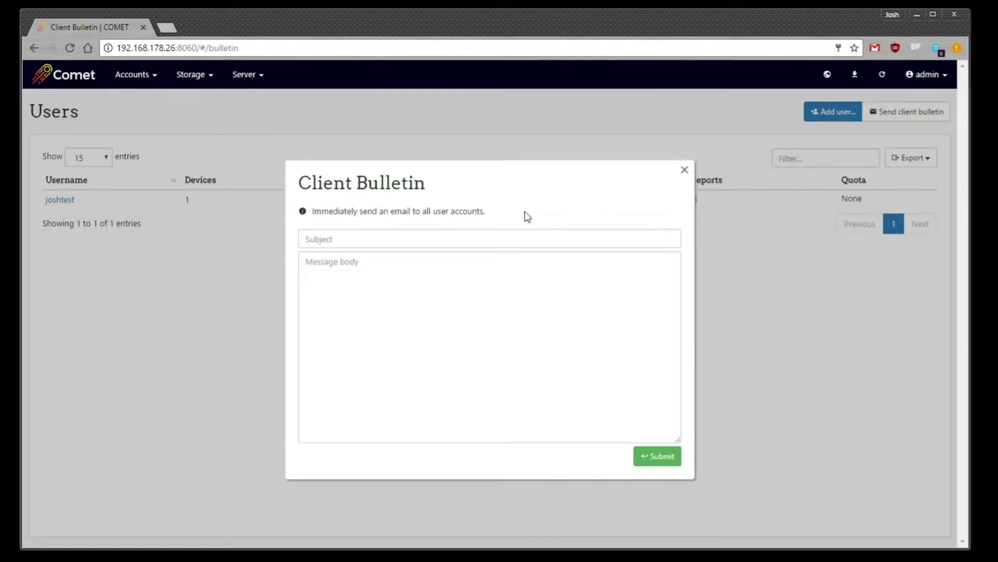
click(684, 172)
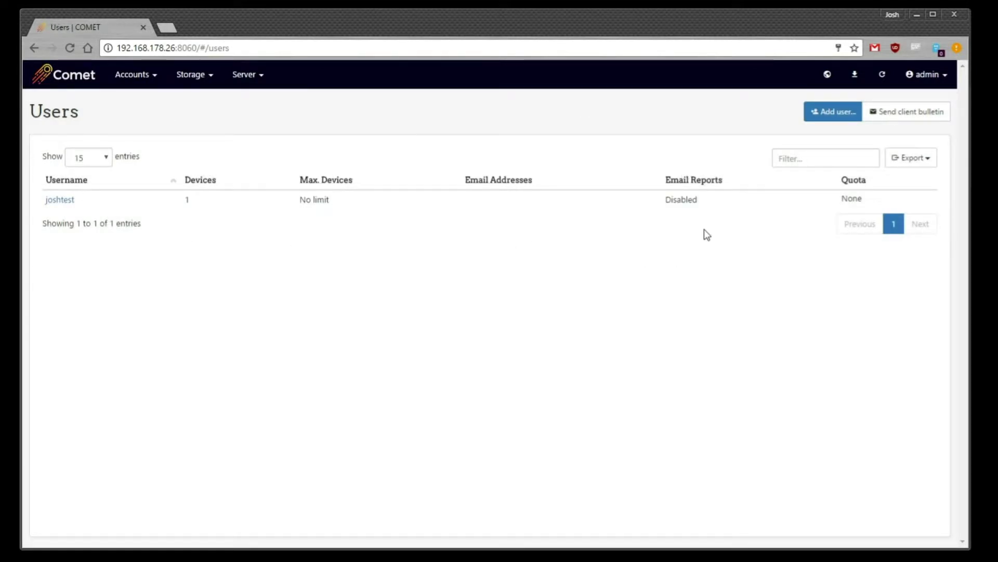
Open the test user's Protected Items tab and edit the Important files item.
click(71, 200)
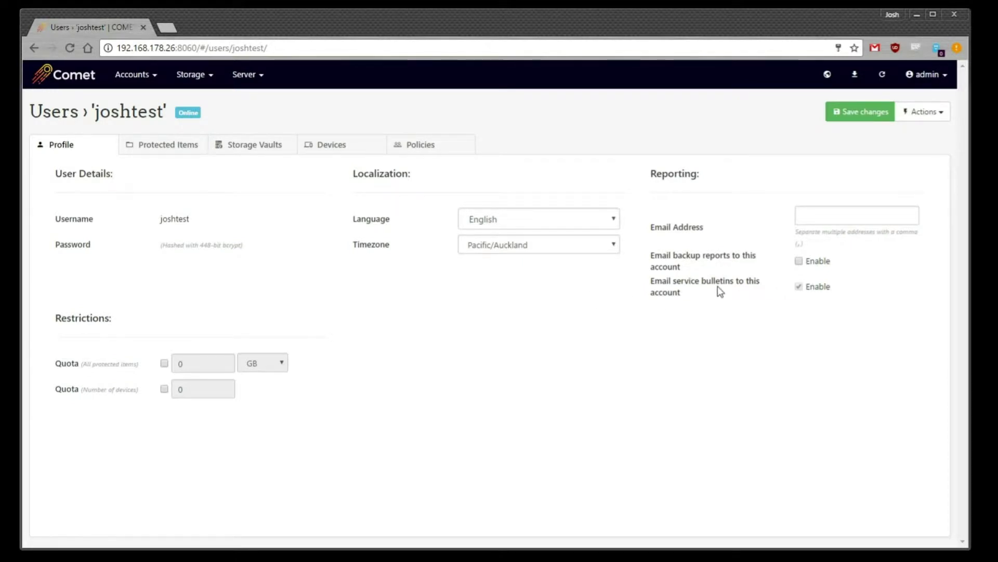
click(189, 145)
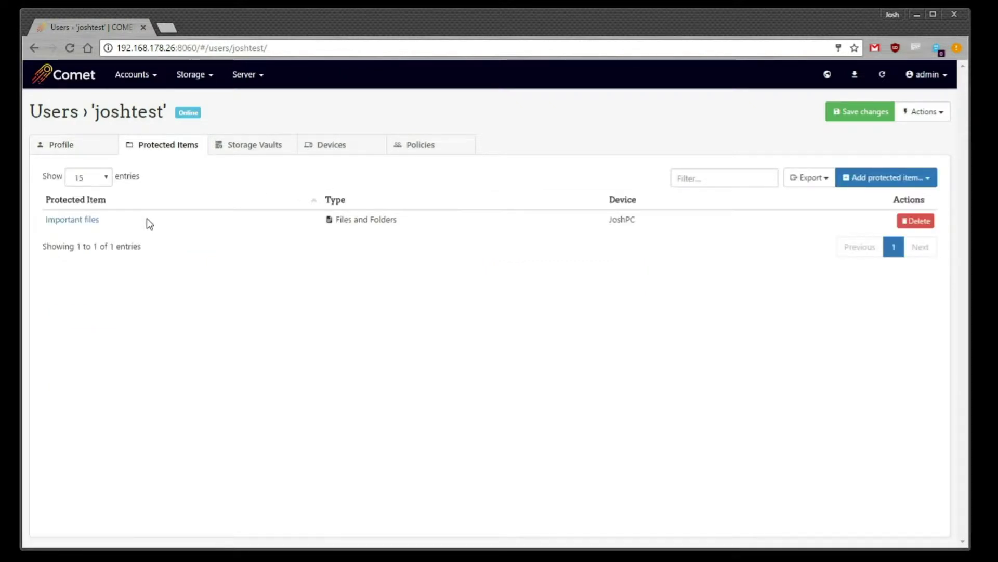
click(74, 221)
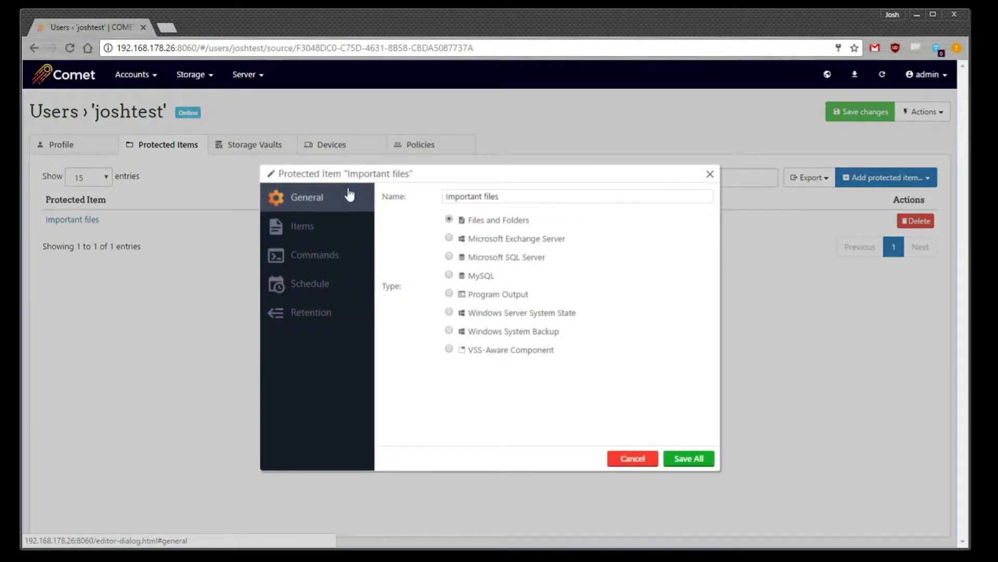
Browse the Important files item's Items, Commands, Schedule and General sections.
click(310, 229)
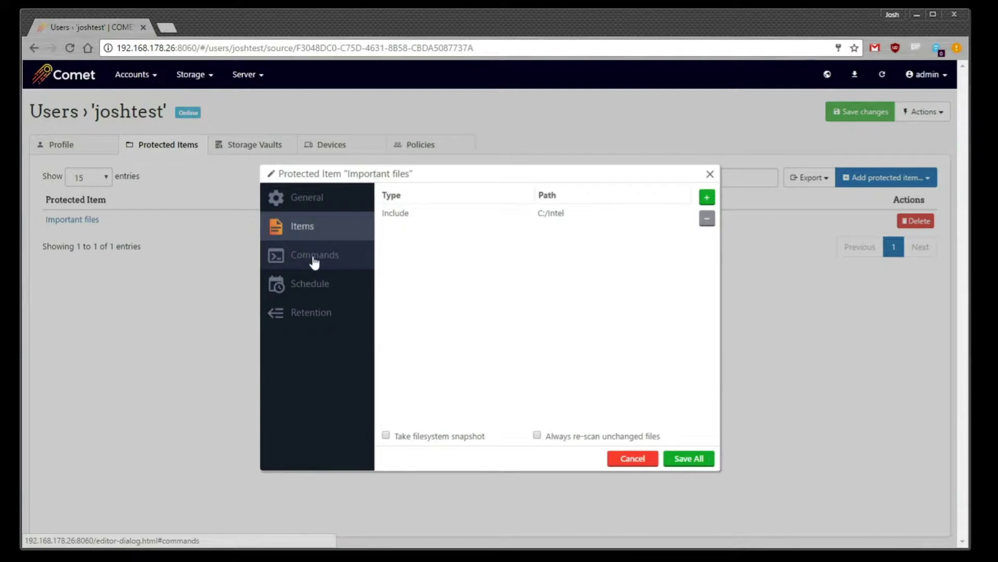
click(312, 256)
click(326, 284)
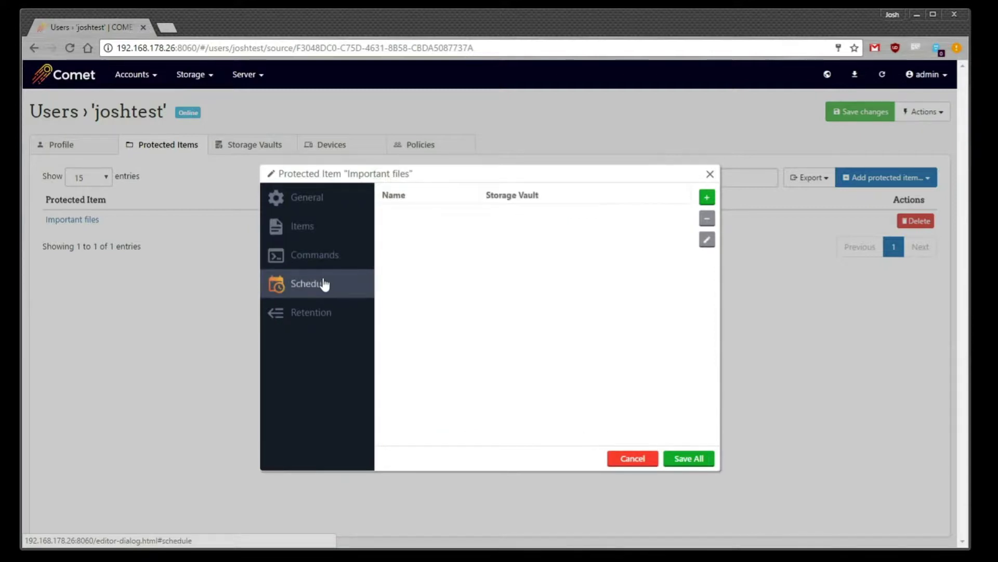
click(317, 260)
click(314, 237)
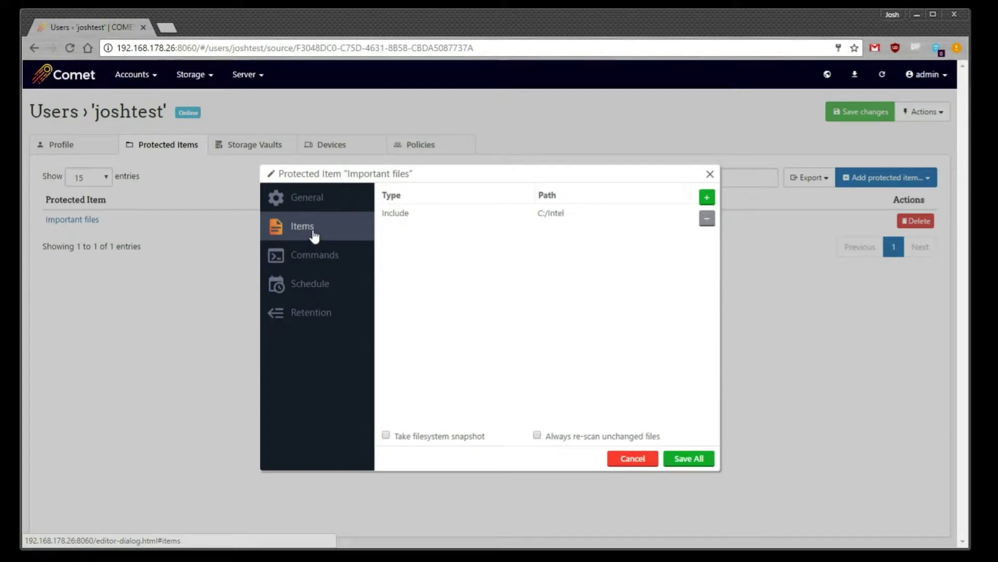
click(319, 207)
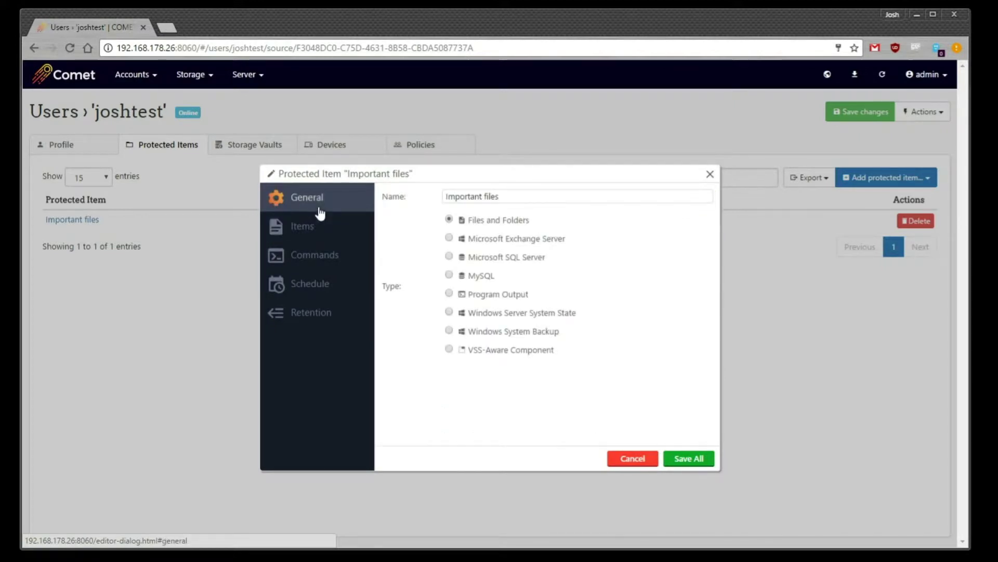
click(320, 216)
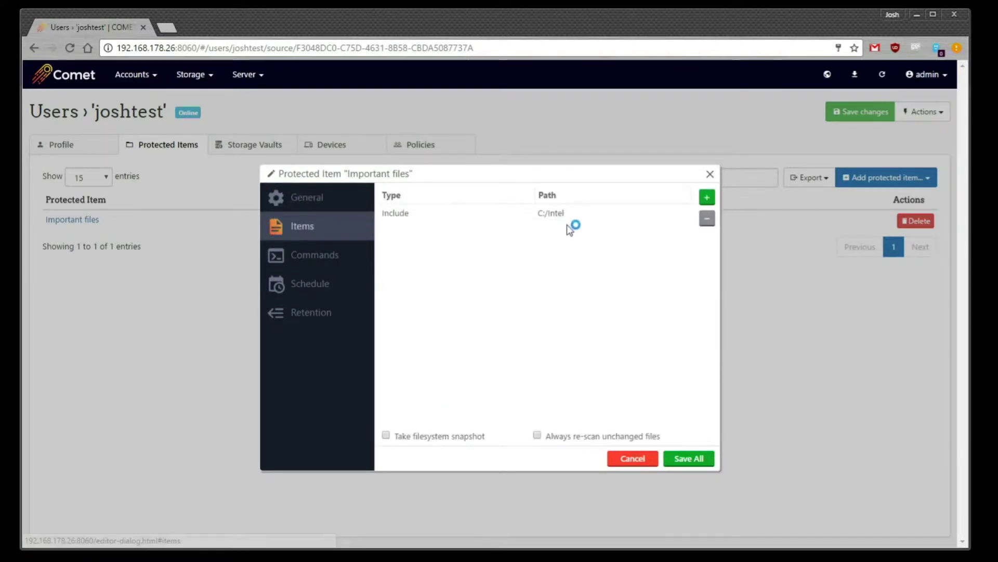
Cancel a new path entry beside C:/Intel and close the item editor without saving.
click(707, 198)
click(634, 461)
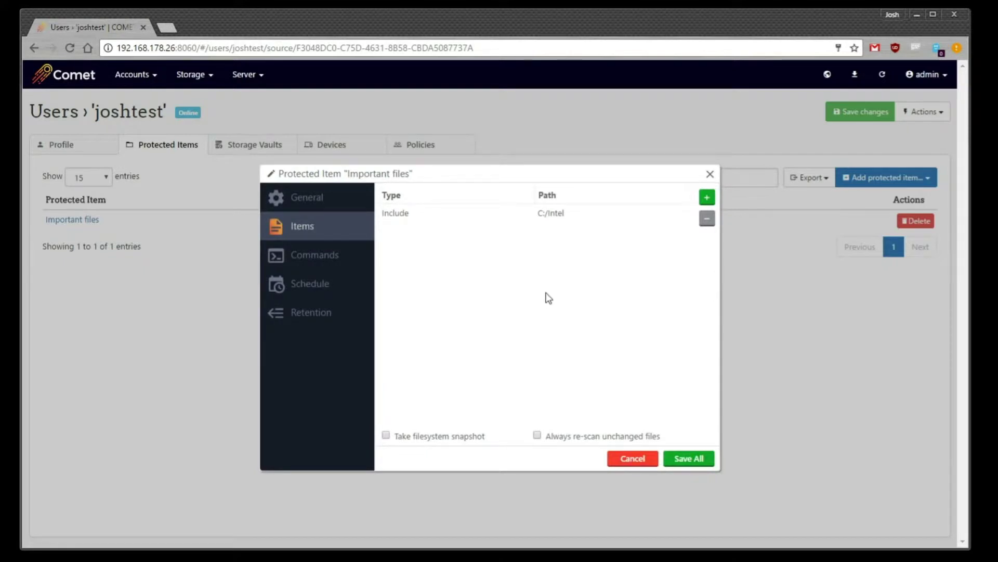
click(350, 266)
click(322, 235)
click(709, 175)
Preview the Add protected item device list, then view the user's Storage Vaults, Devices and Policies tabs.
click(848, 181)
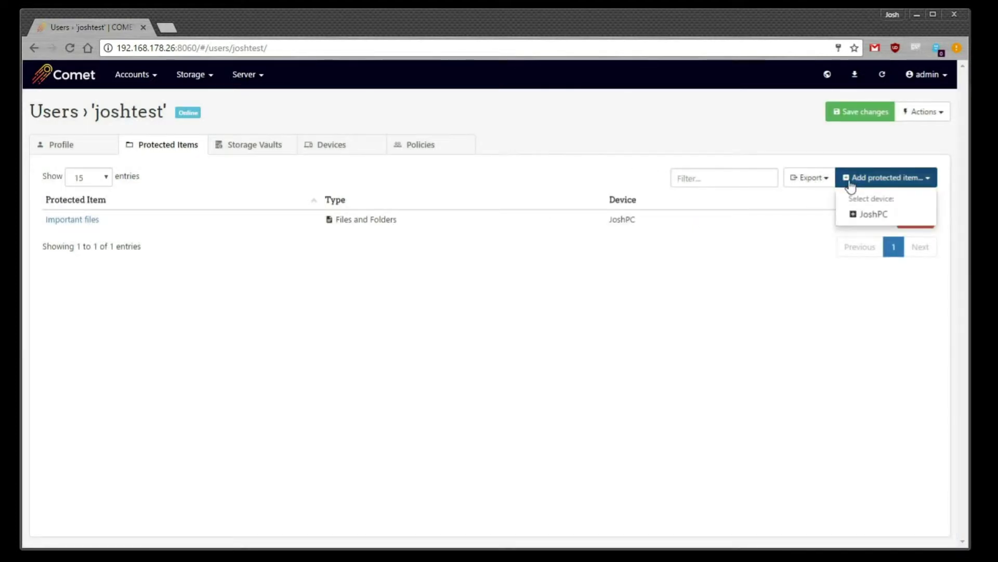
click(719, 274)
click(279, 145)
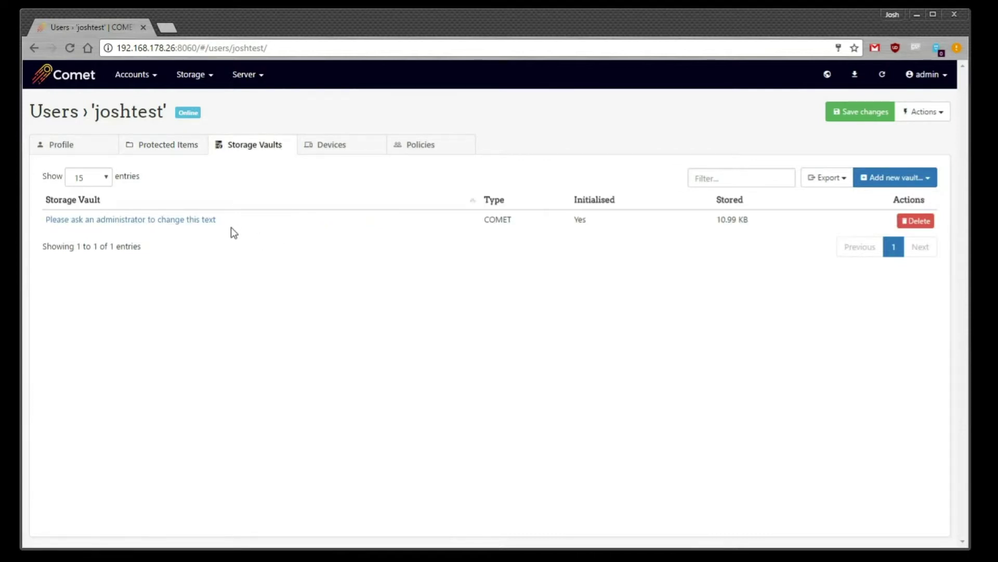
click(335, 150)
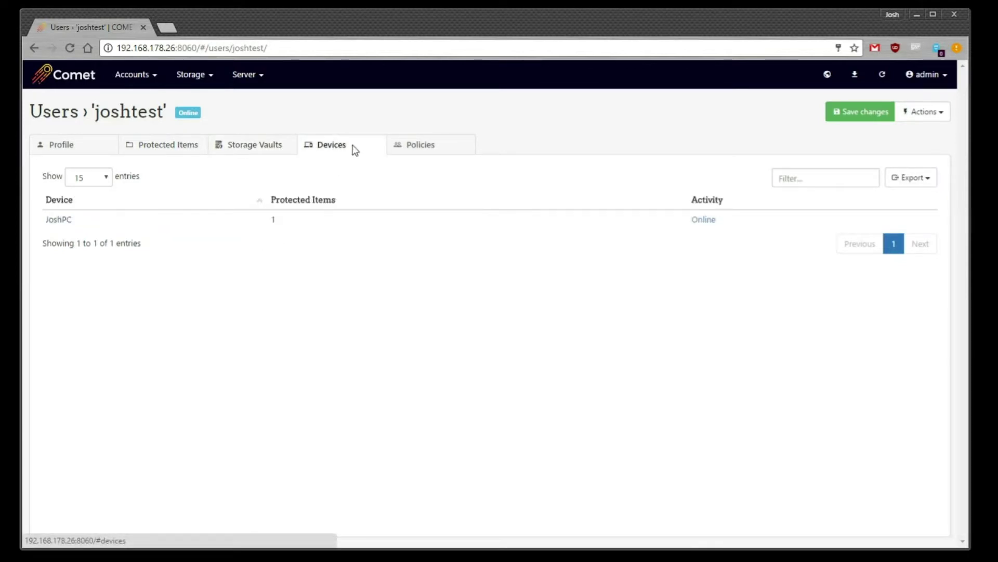
click(416, 145)
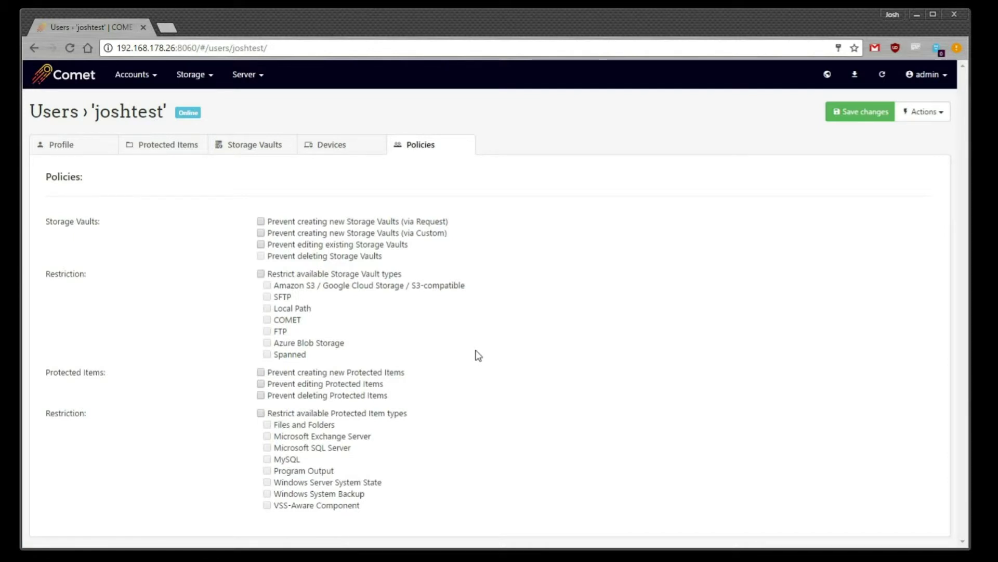
click(139, 80)
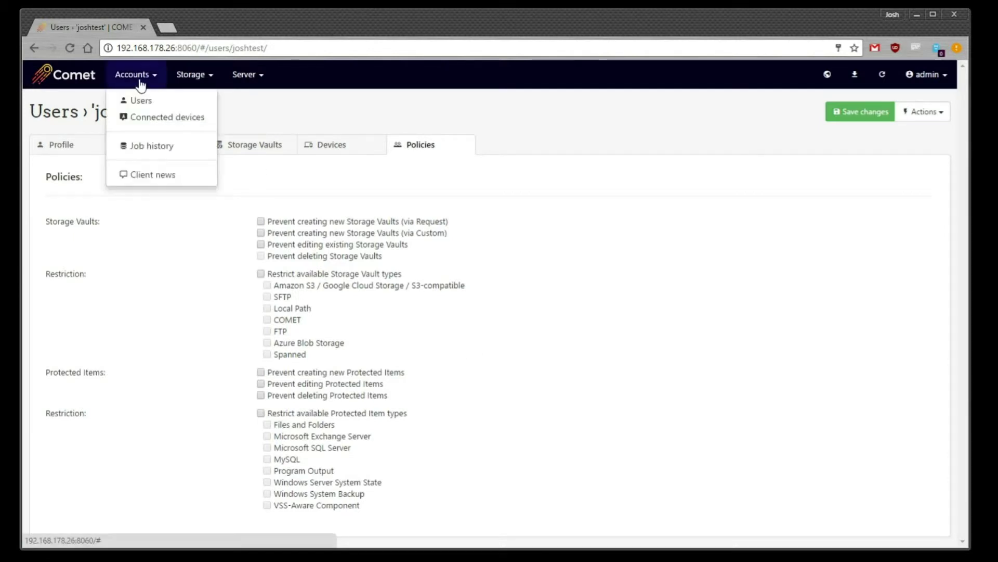
Check the Connected devices list, then go to the Job History page.
click(140, 119)
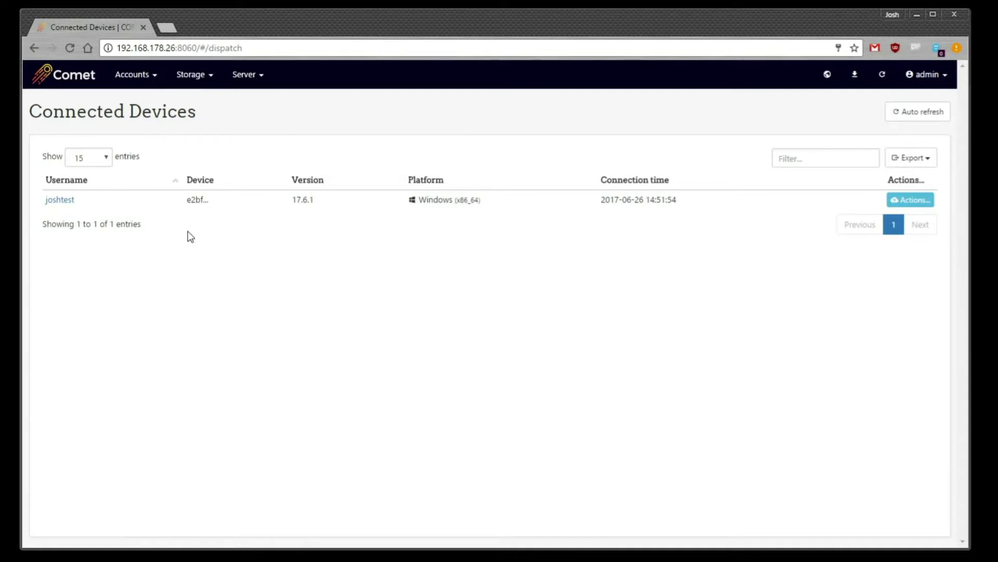
click(133, 79)
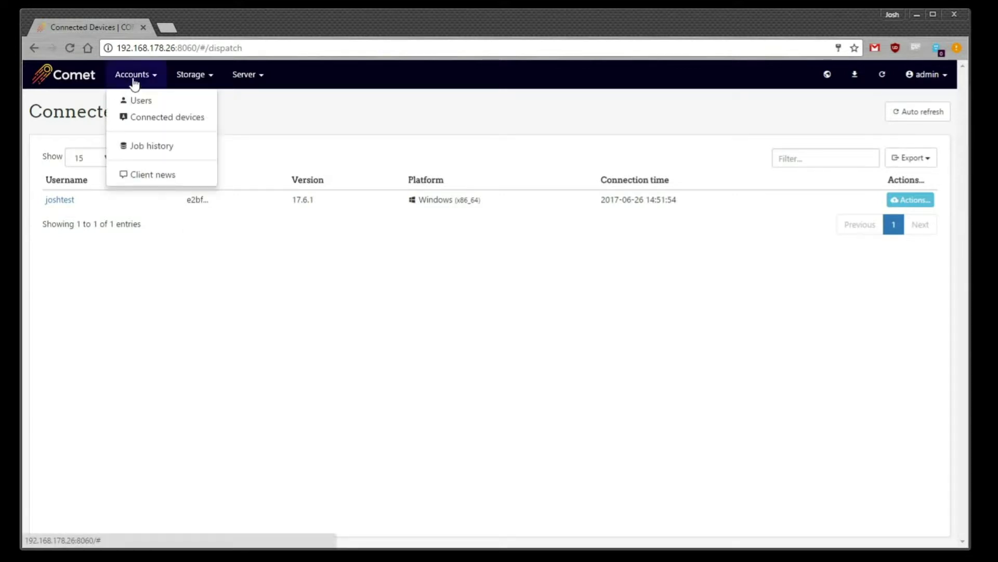
click(142, 150)
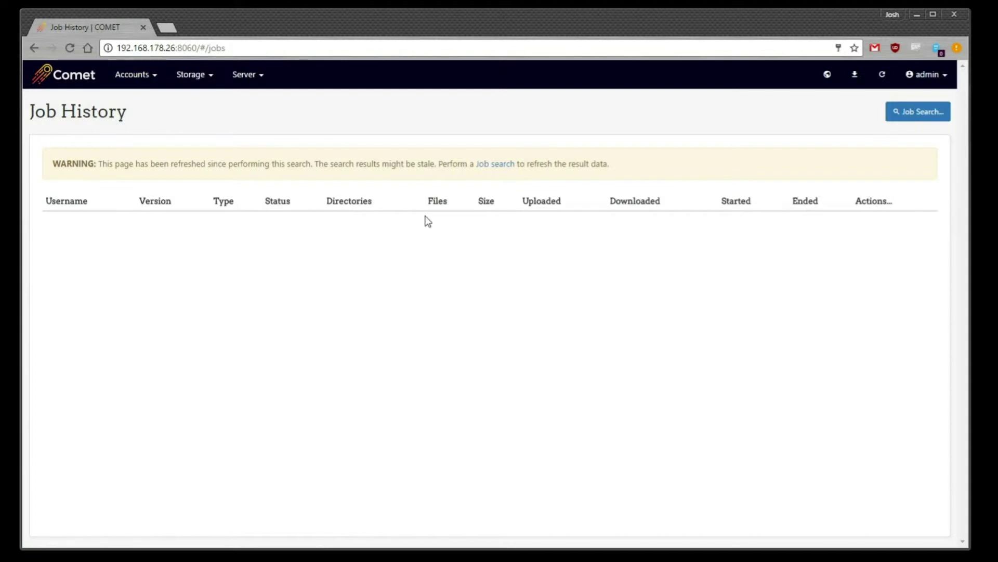
Run a Job History search using the All jobs filter.
click(500, 162)
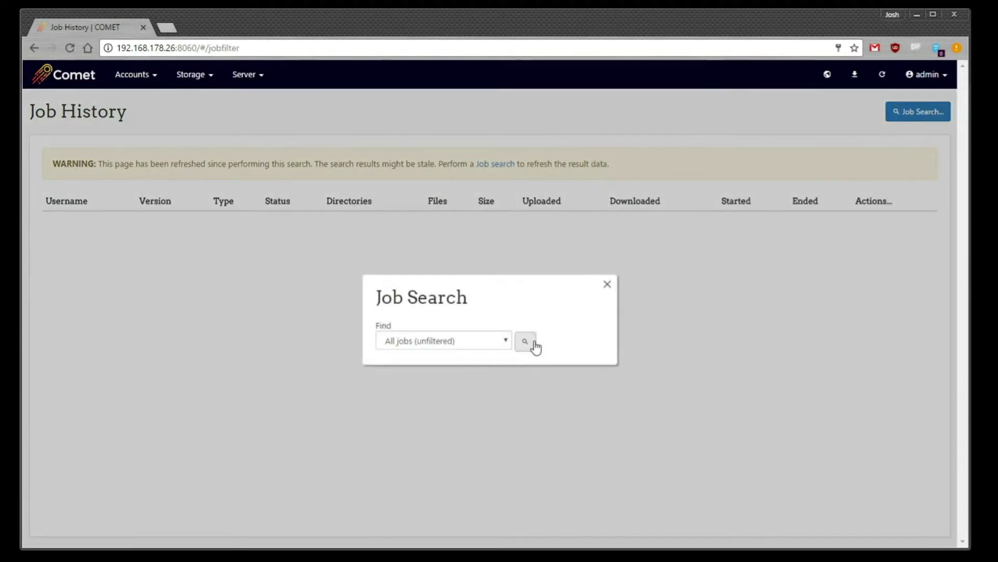
click(484, 342)
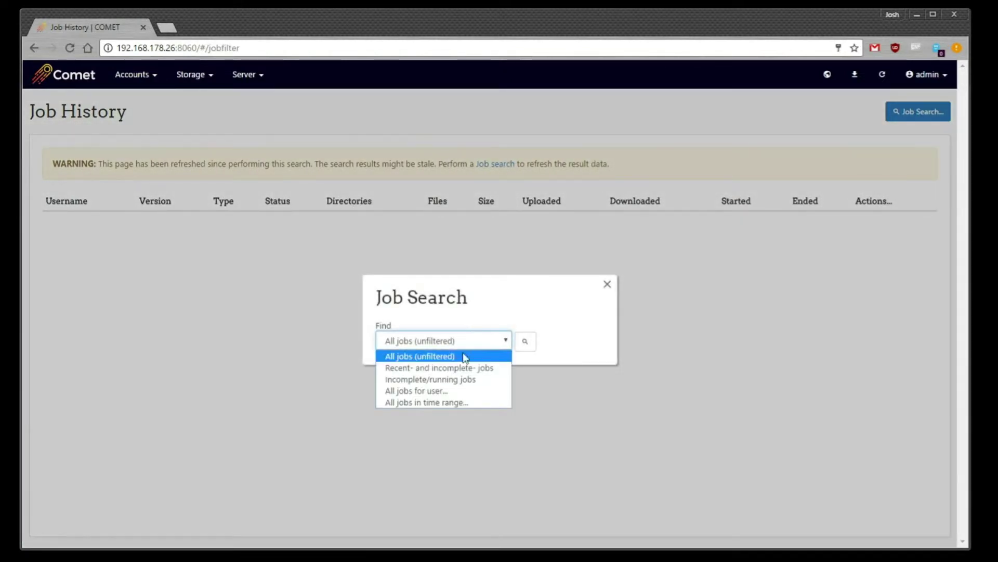
click(475, 340)
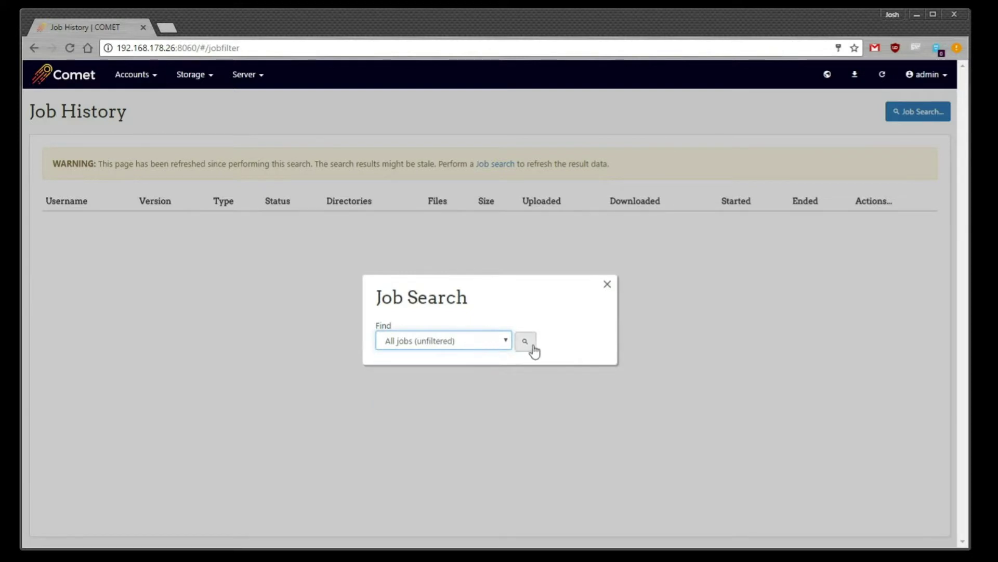
click(526, 341)
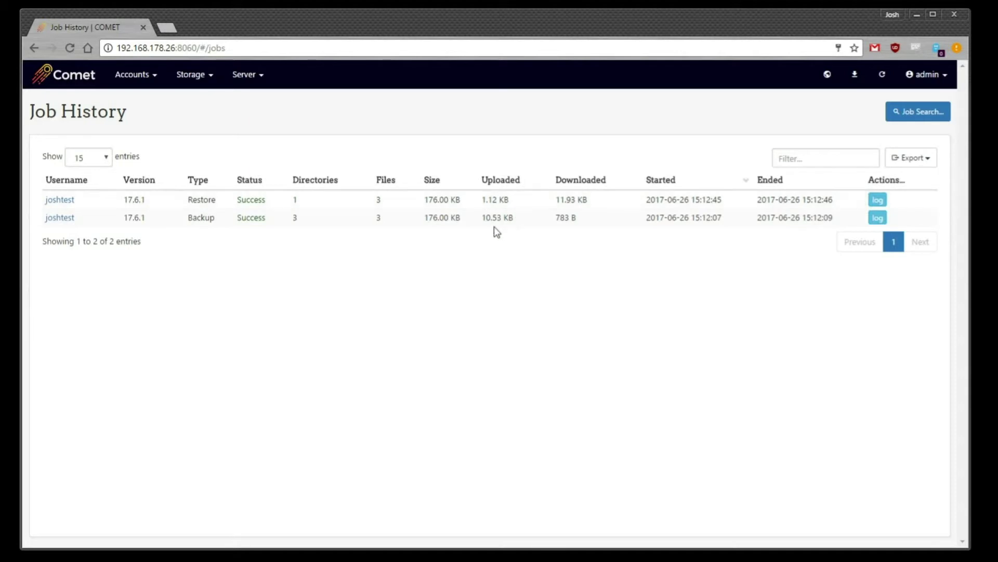
Open the restore job's report, then go to the Client News page.
click(877, 201)
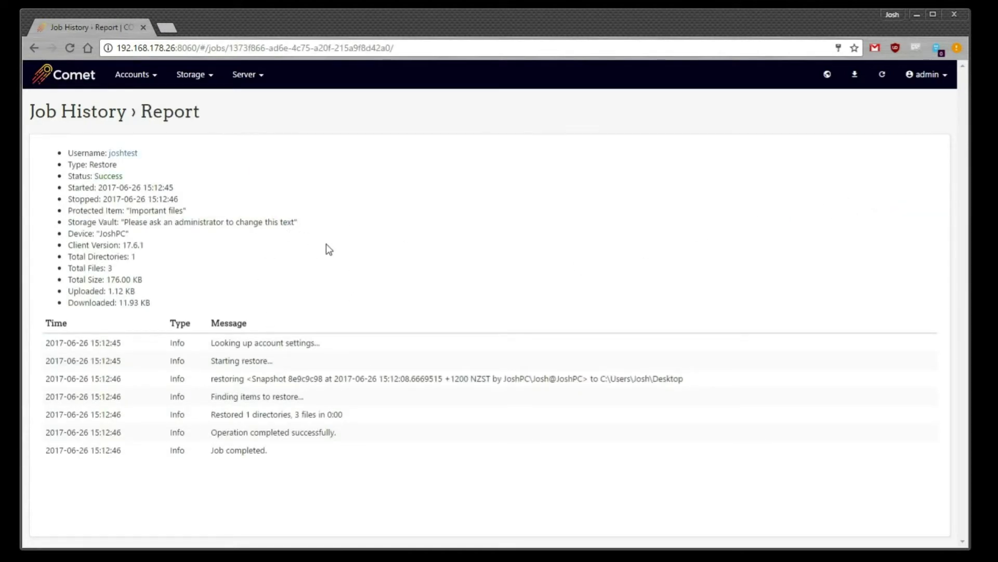
click(139, 83)
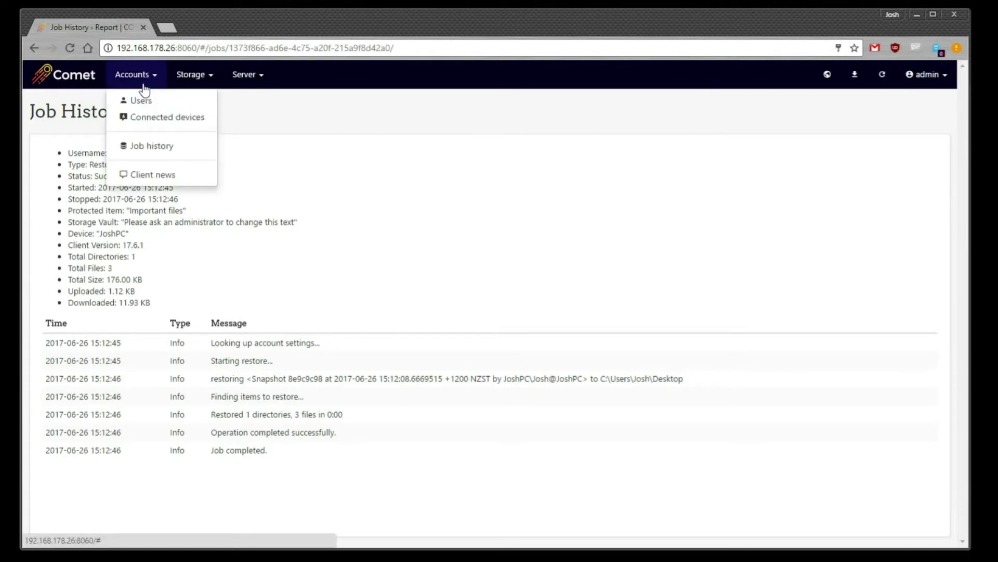
click(164, 179)
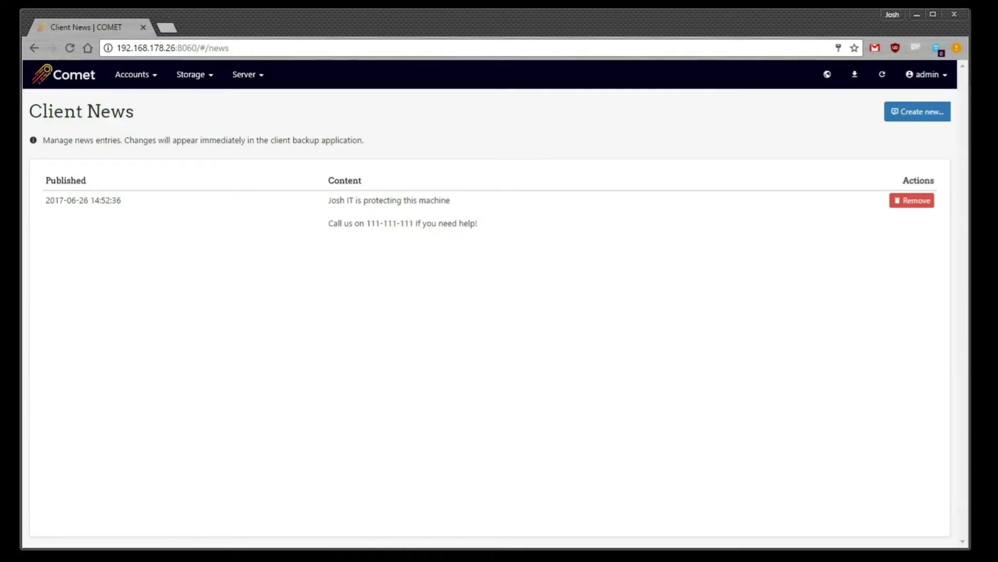
Publish the client news entry 'HELLO NEW MESSAGE' and confirm it shows in the backup client.
key(alt+Tab)
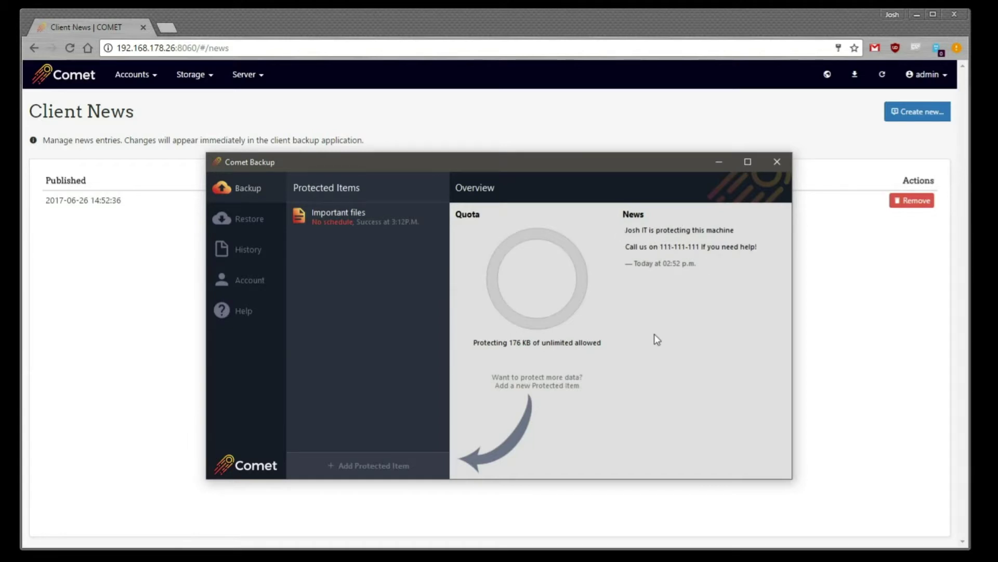
click(849, 298)
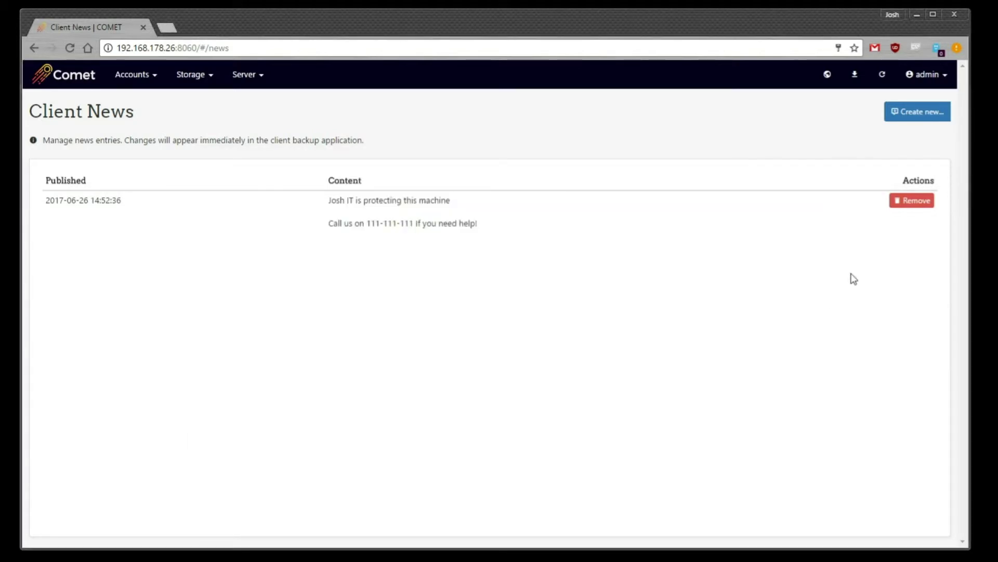
click(904, 117)
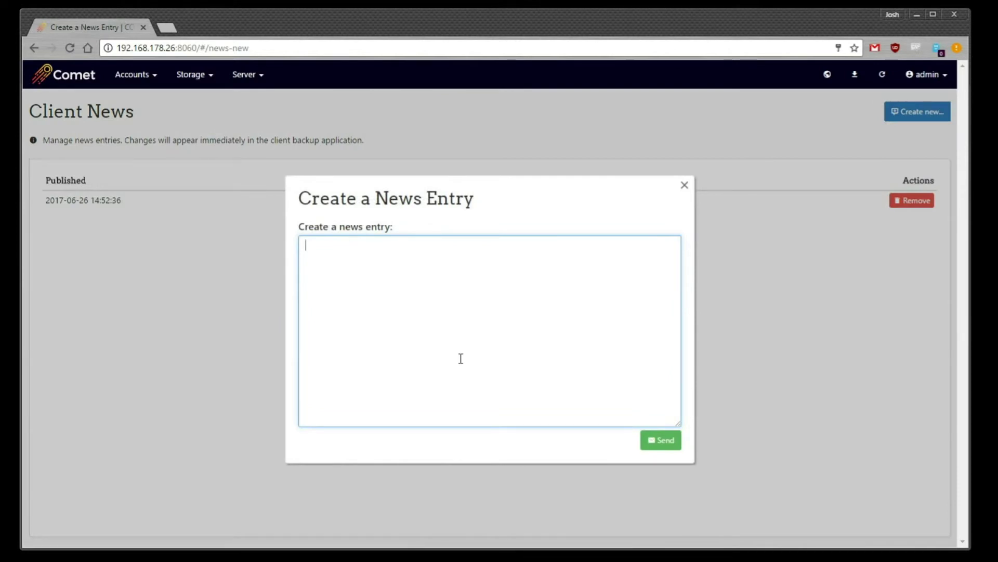
text(HELLO NEW MESSAGE)
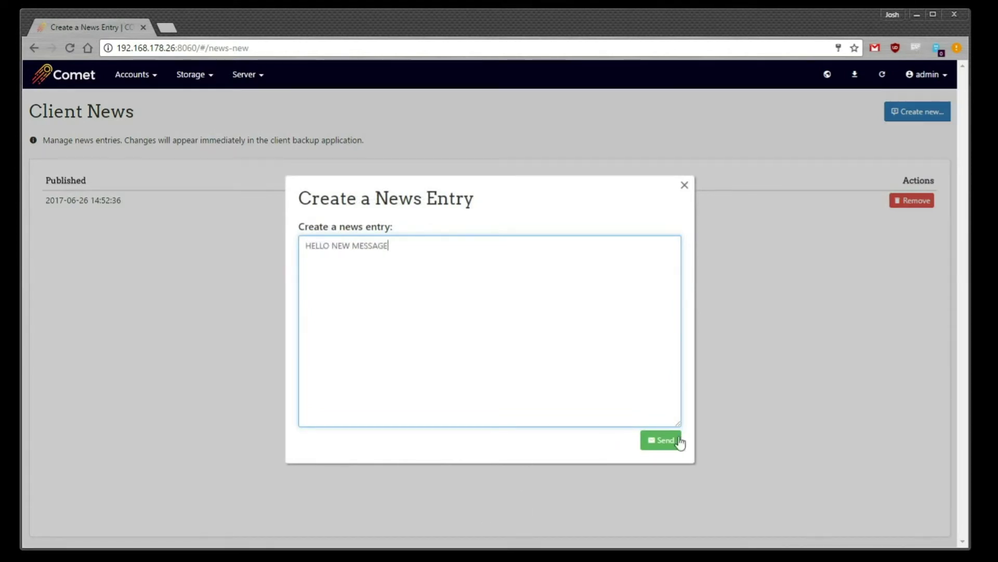
click(663, 441)
key(alt+Tab)
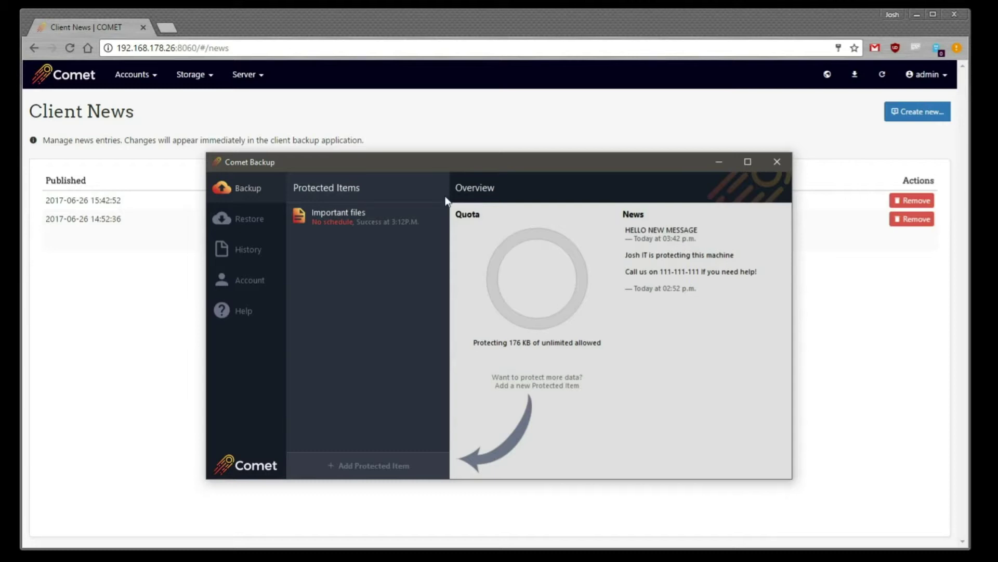
click(191, 75)
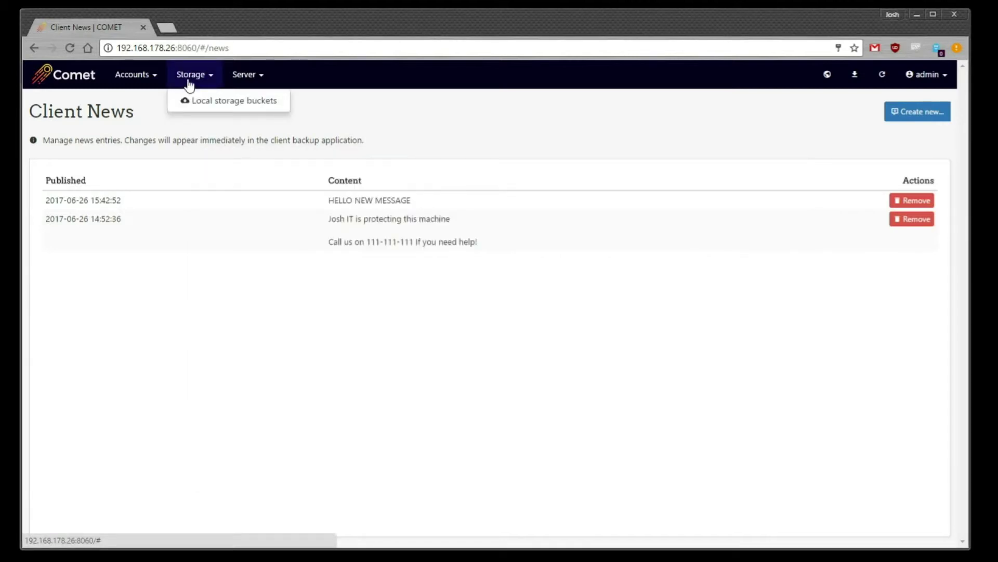
View the Local storage buckets, then open and scroll the Download Client Software page.
click(197, 104)
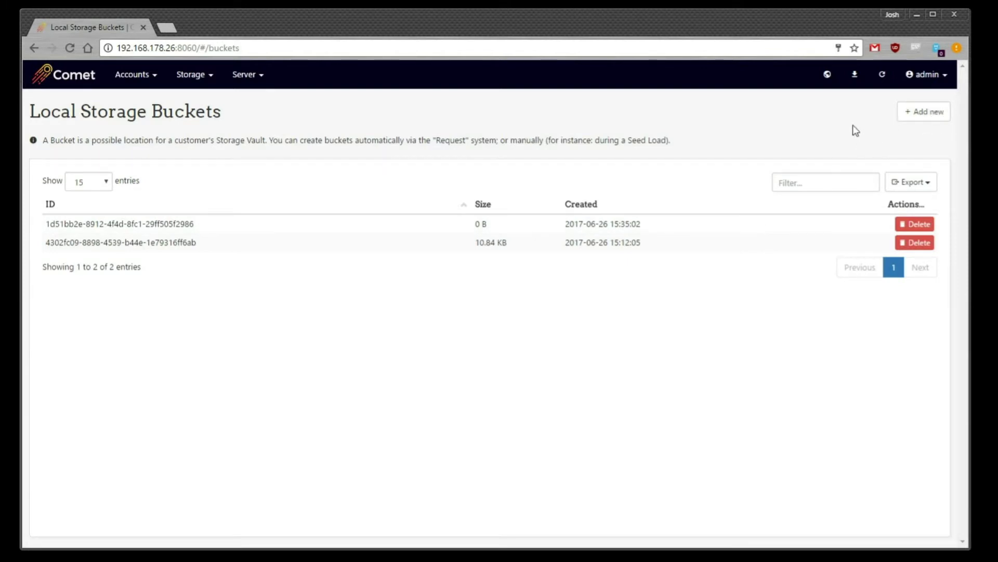
click(245, 75)
click(251, 98)
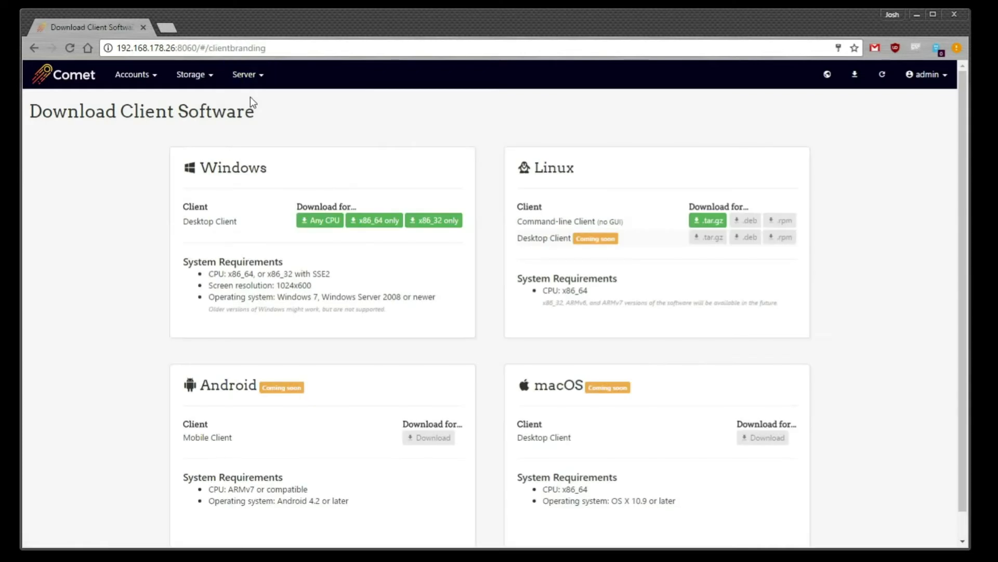
scroll(315, 106, down, 1)
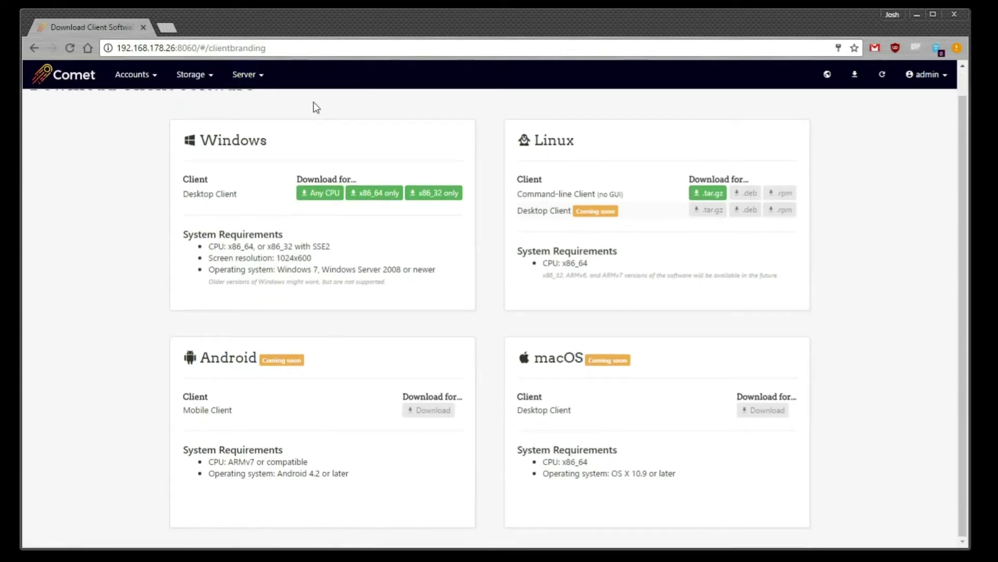
scroll(315, 106, up, 1)
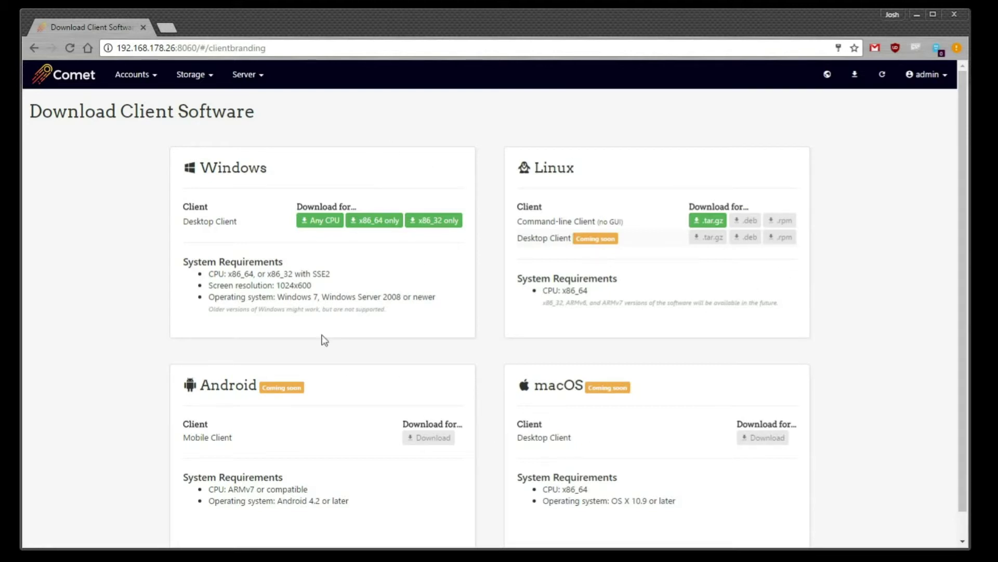
click(254, 87)
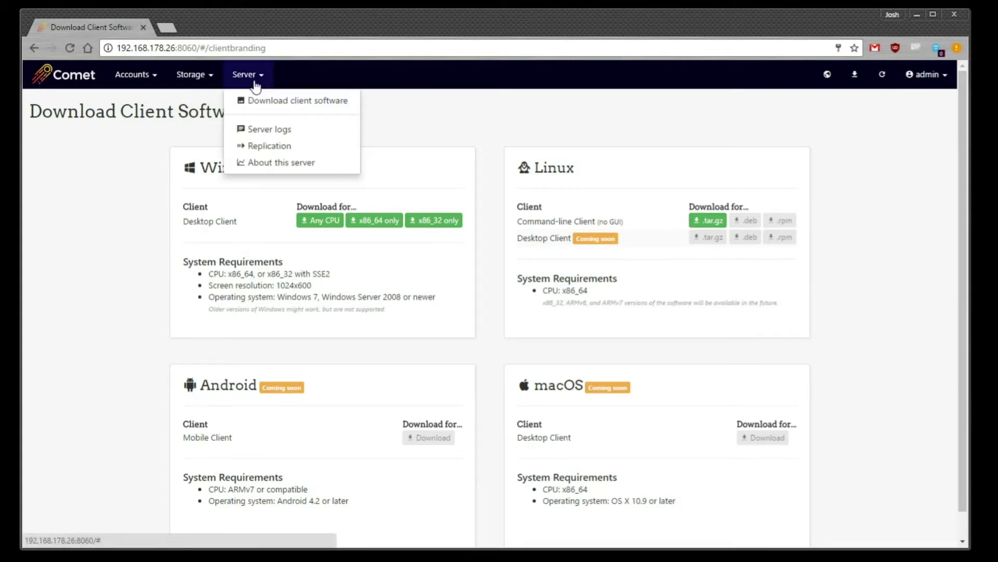
View the 2017-06-26 server log, then check the log list's export formats.
click(267, 130)
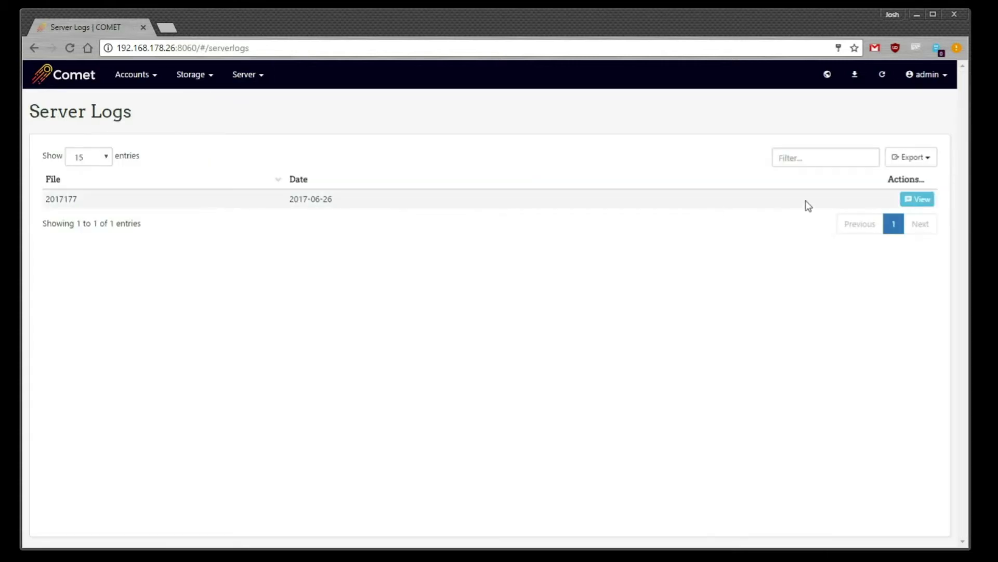
click(917, 200)
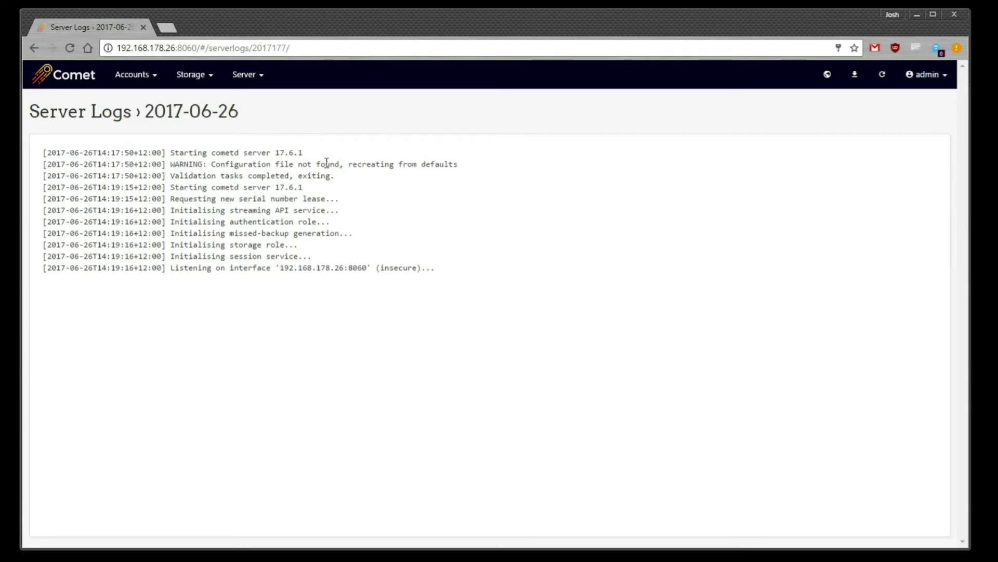
click(257, 79)
click(252, 131)
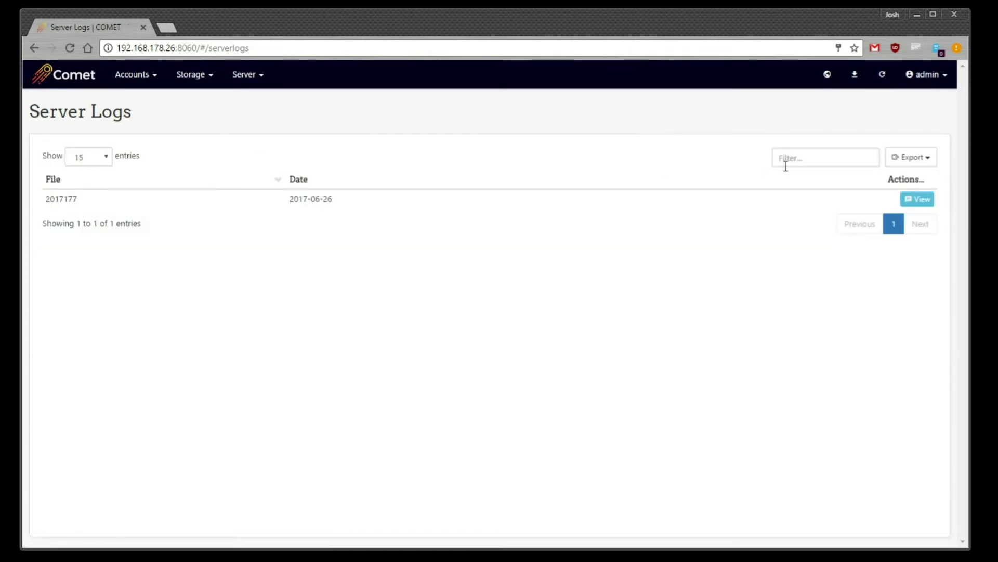
click(911, 158)
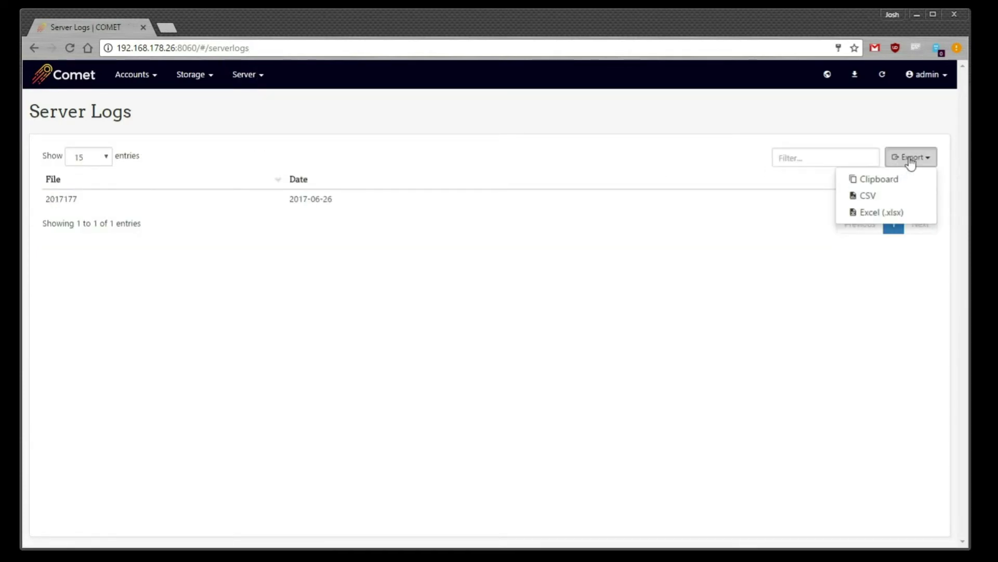
click(911, 159)
Check the Replication status page, then view About this server (version 17.6.1, Voyager).
click(255, 77)
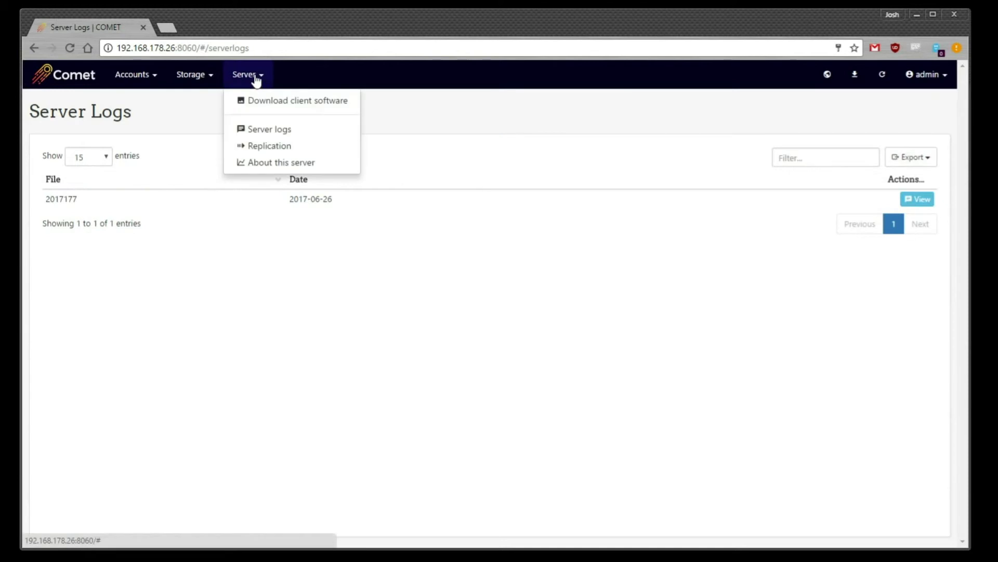
click(273, 148)
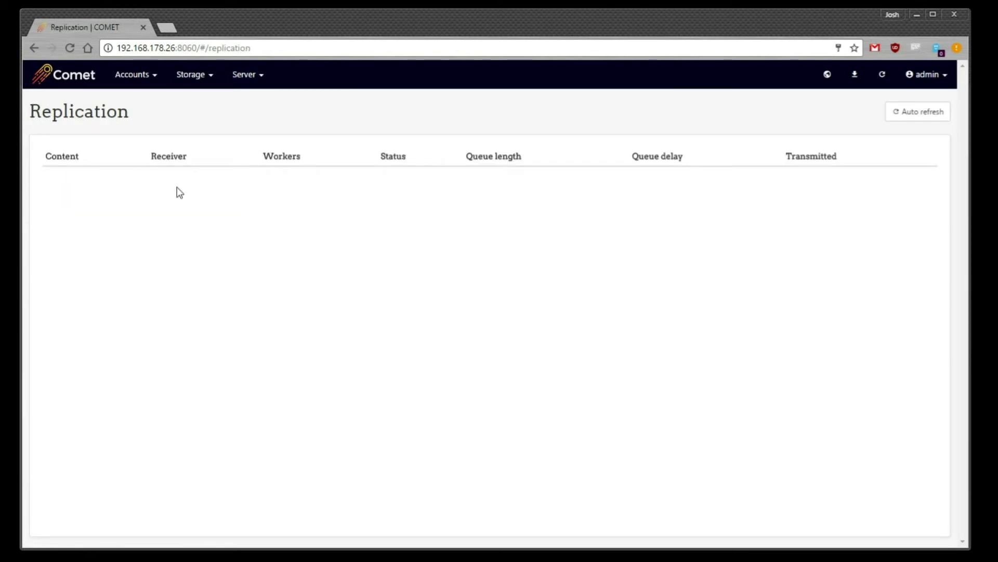
click(264, 77)
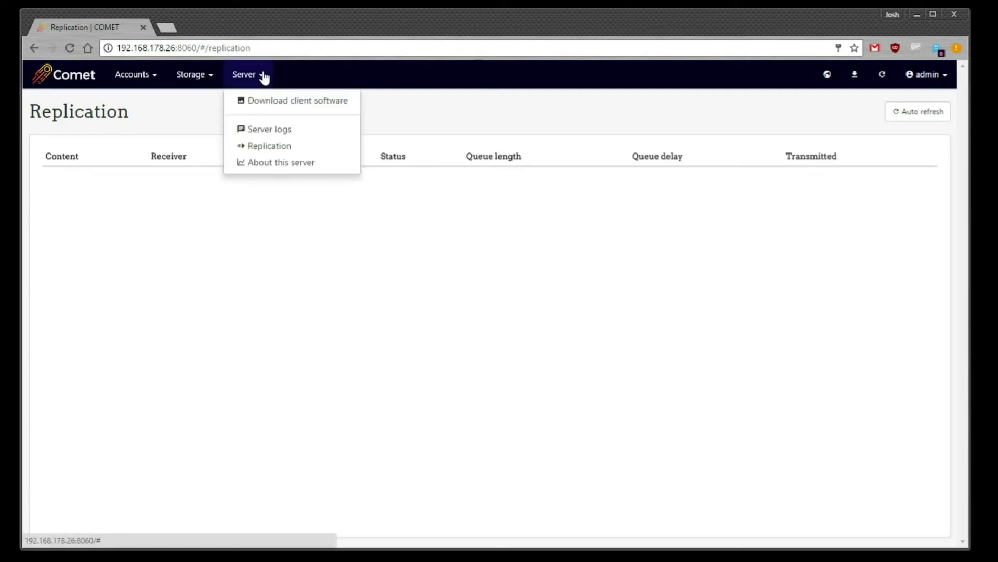
click(303, 168)
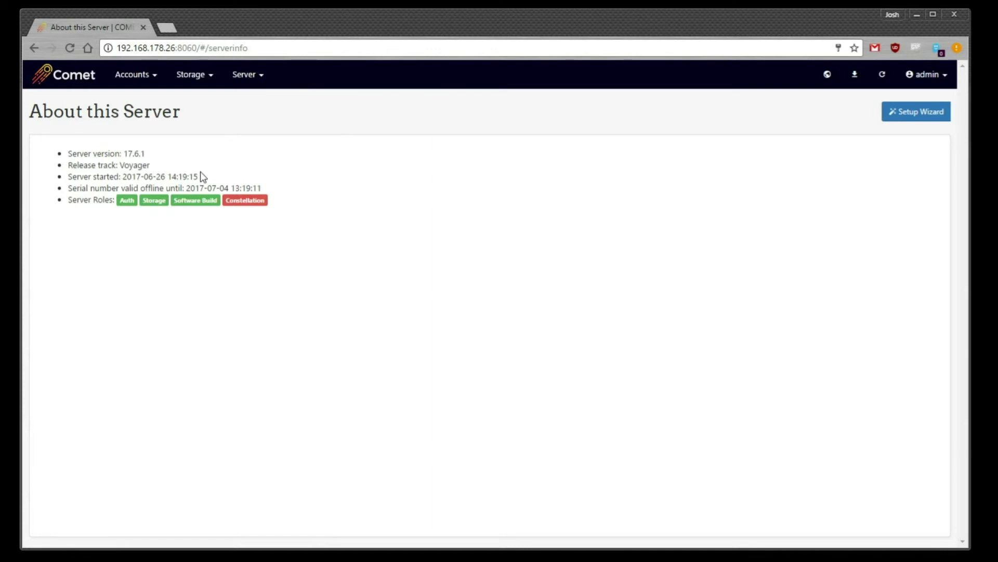
double_click(97, 155)
drag(116, 155, 157, 153)
click(127, 161)
click(165, 165)
click(916, 111)
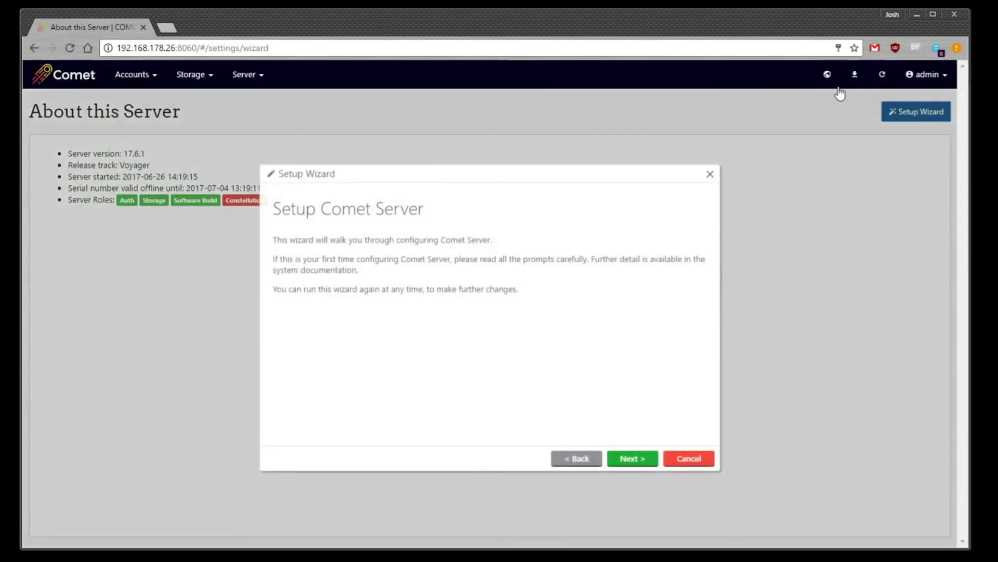
click(638, 460)
click(634, 459)
click(632, 457)
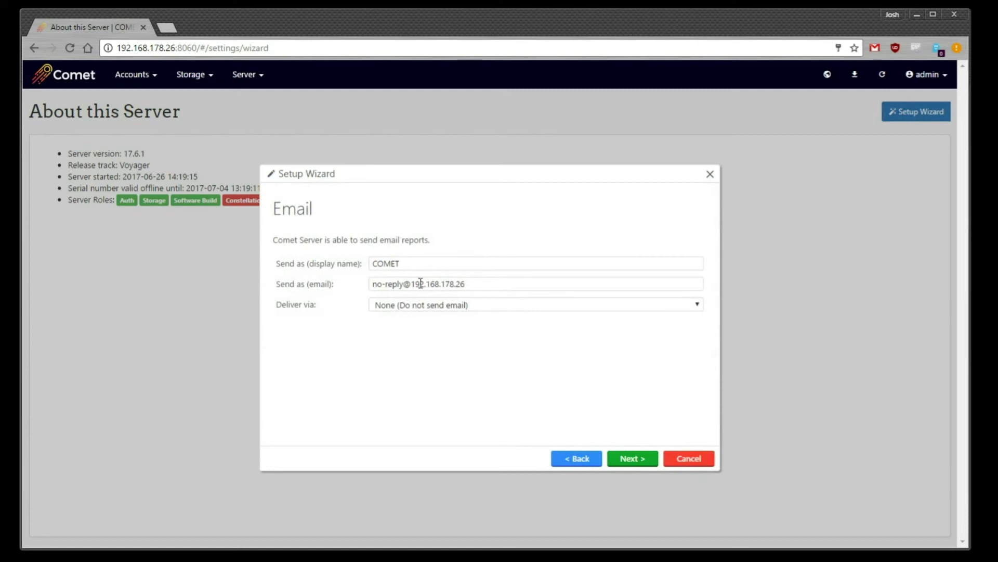
click(709, 177)
click(826, 76)
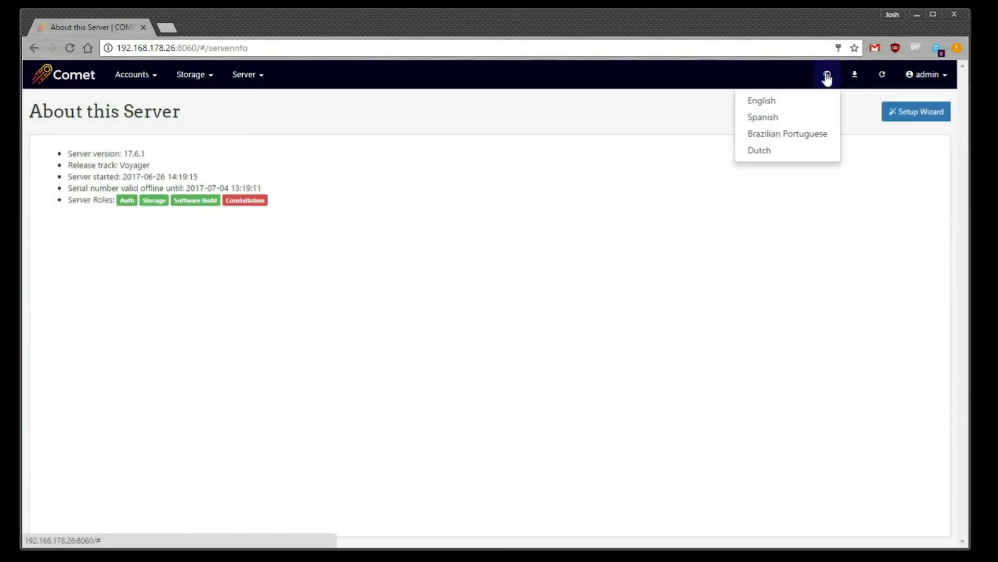
Visit the client download page, then log out from the admin account menu.
click(857, 78)
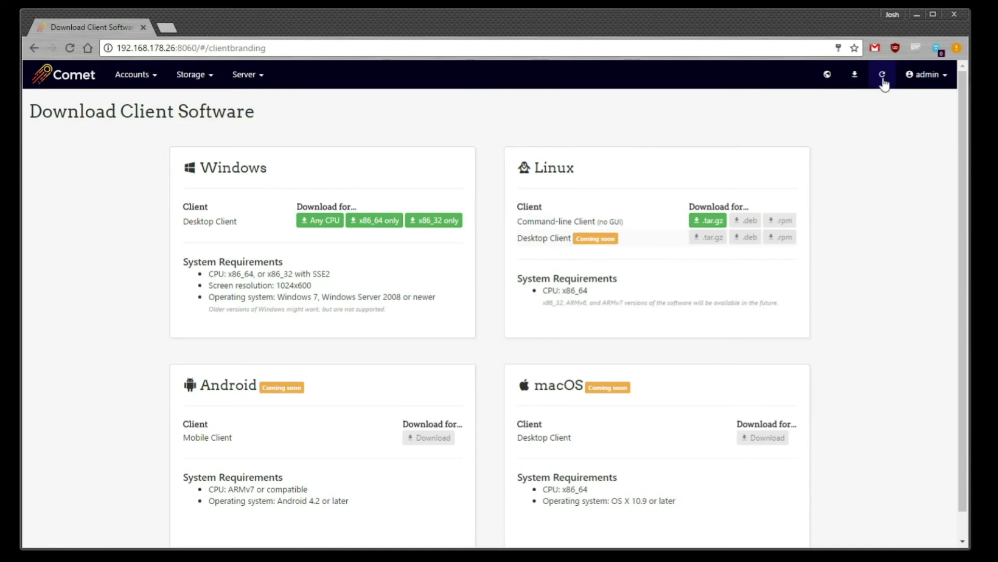
click(926, 74)
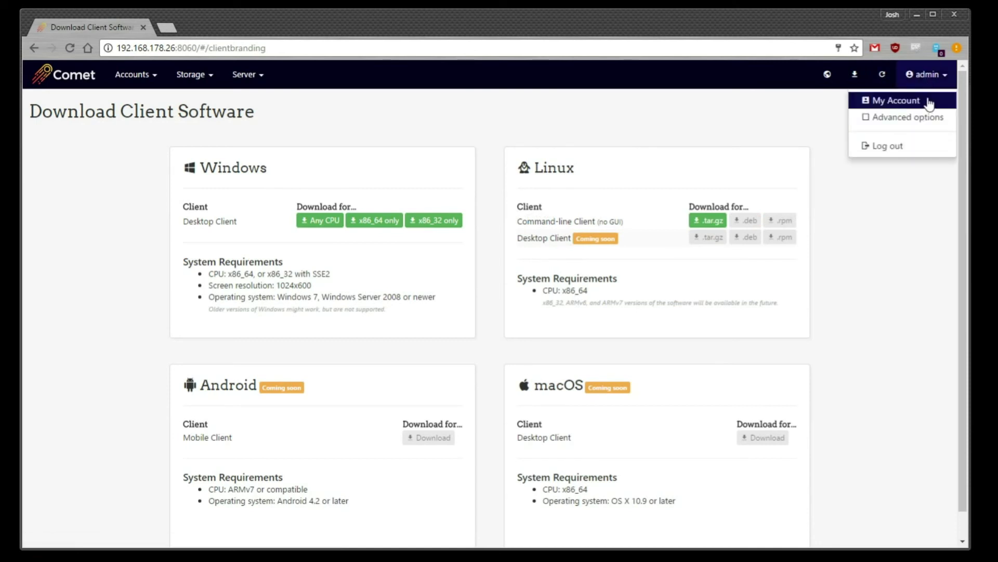
click(855, 76)
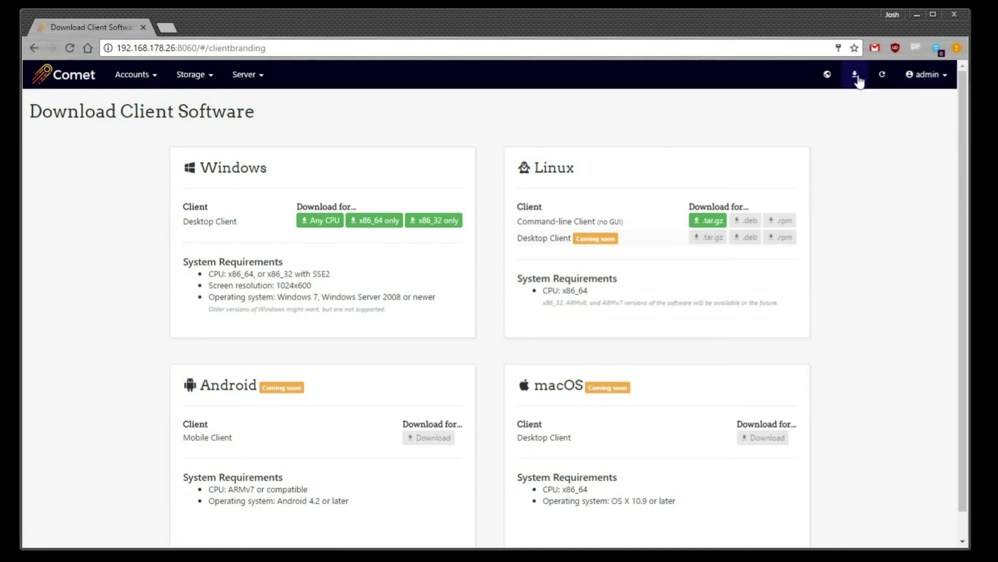
click(923, 77)
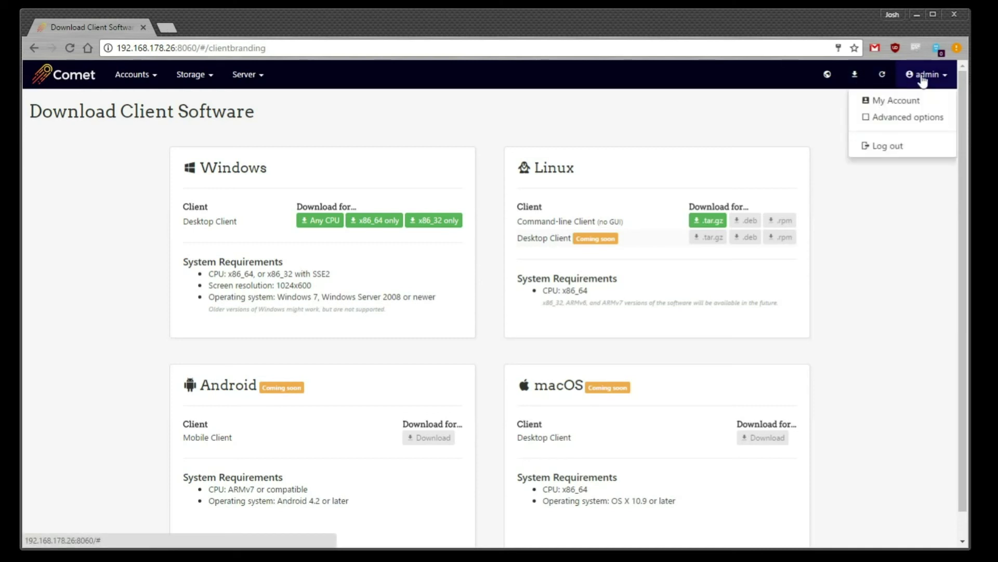
click(918, 158)
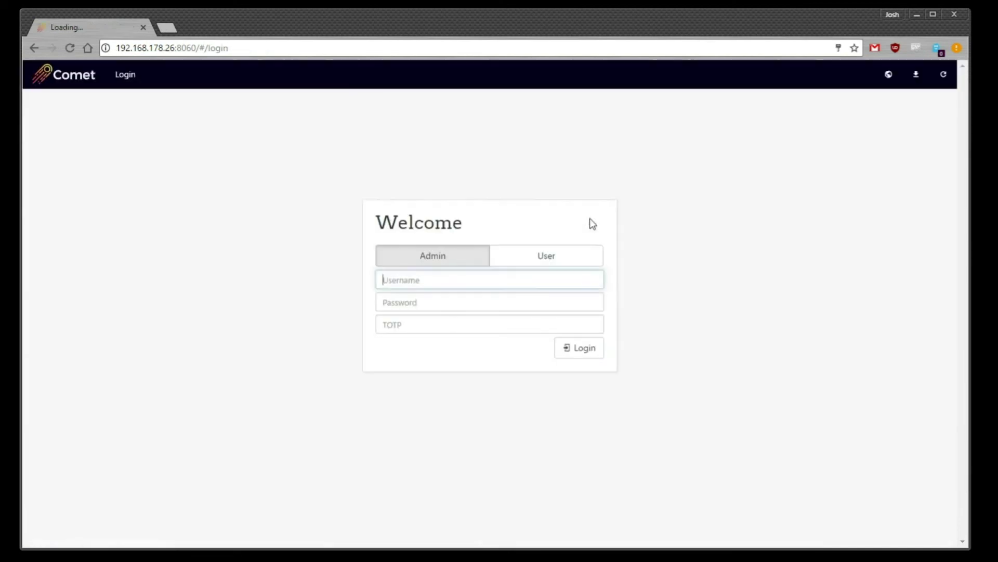